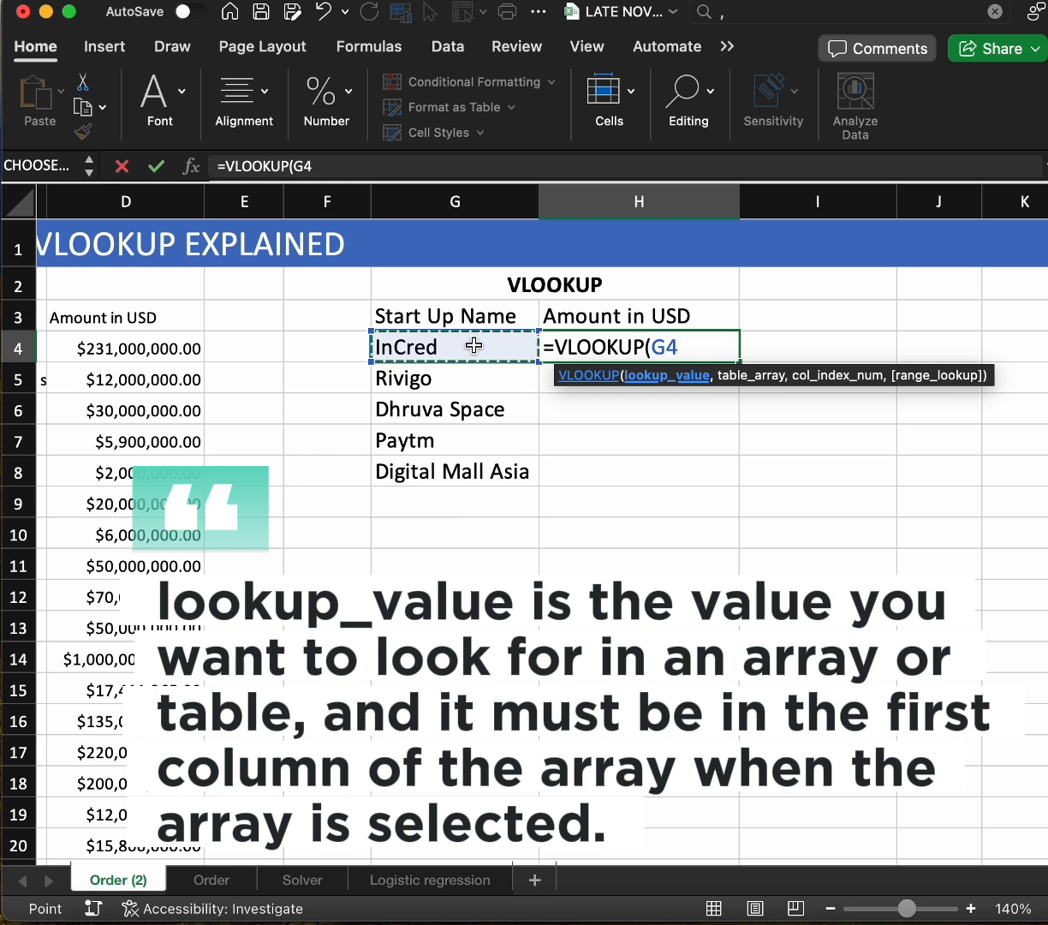
Fix the column of the lookup value as $G4 in the VLOOKUP formula in H4
key("F4")
key("F4")
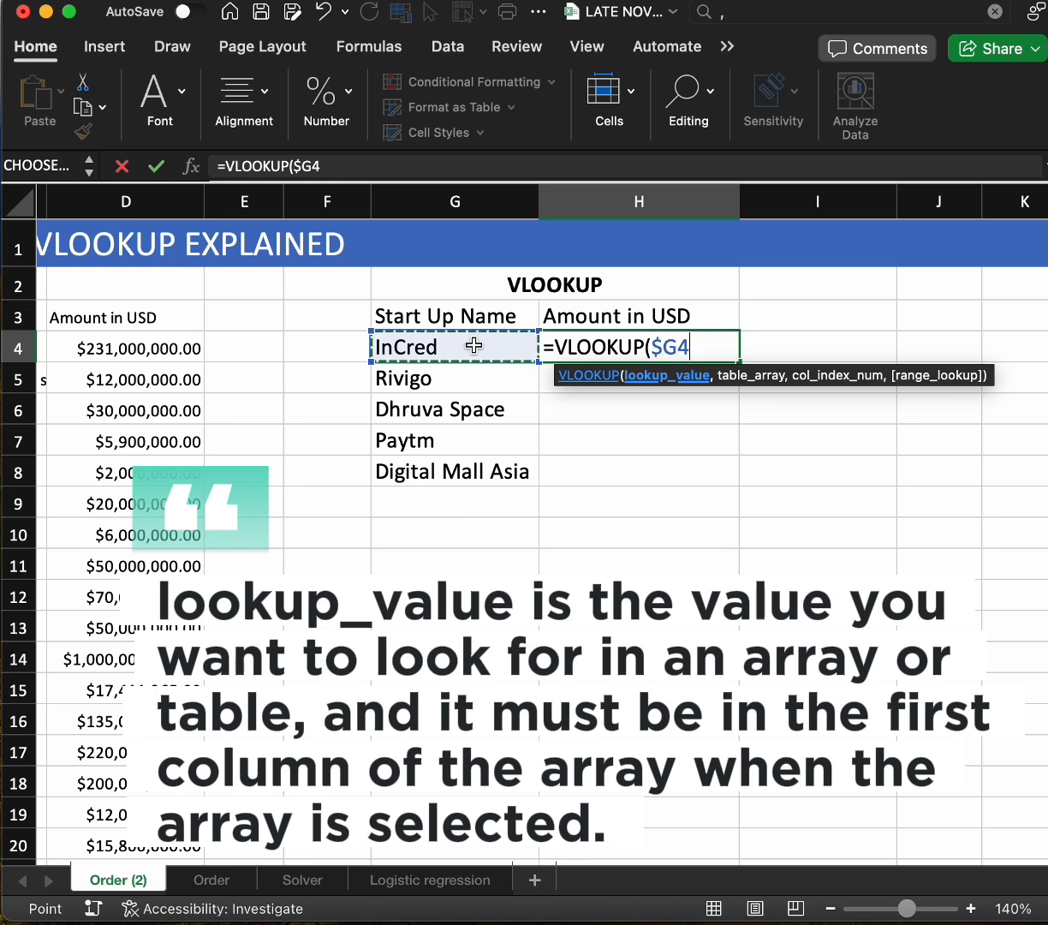
type(",")
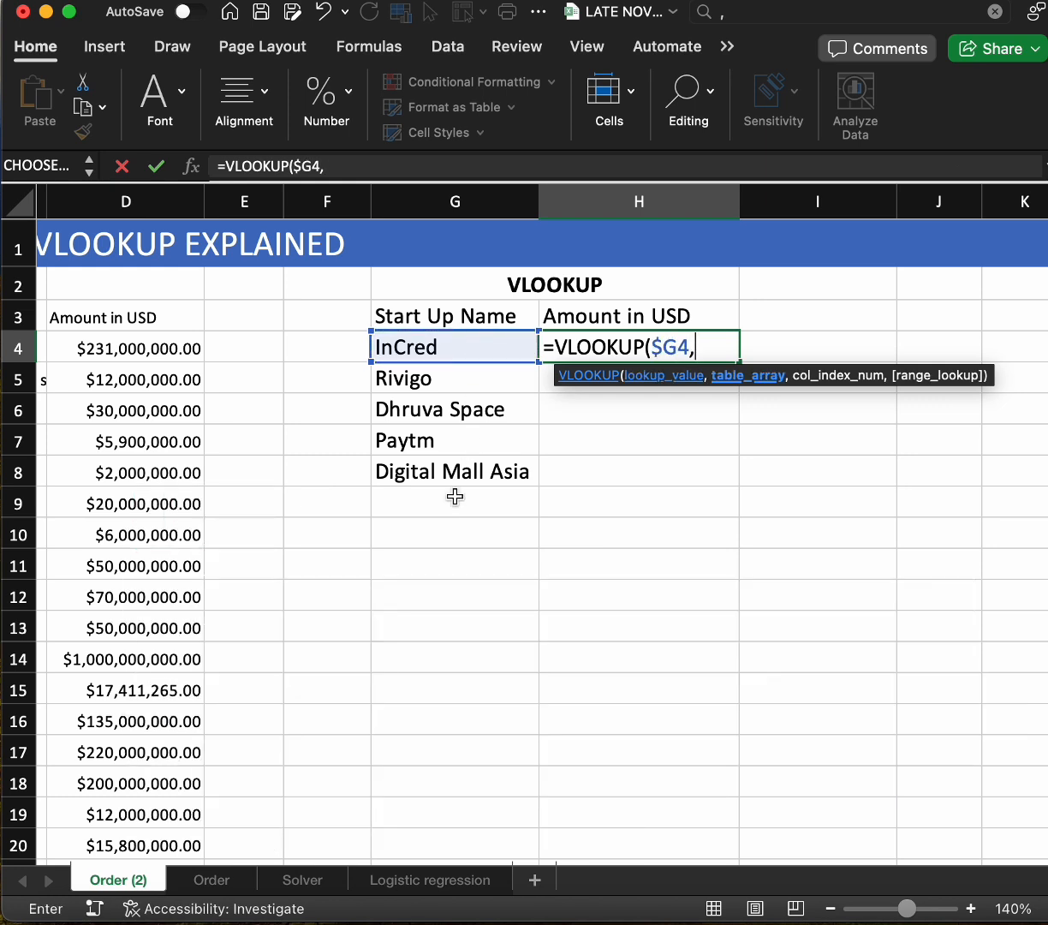
Add B4:D114, from the startup names through the amounts, as the table array of the VLOOKUP formula
scroll(454, 496, "left", 5)
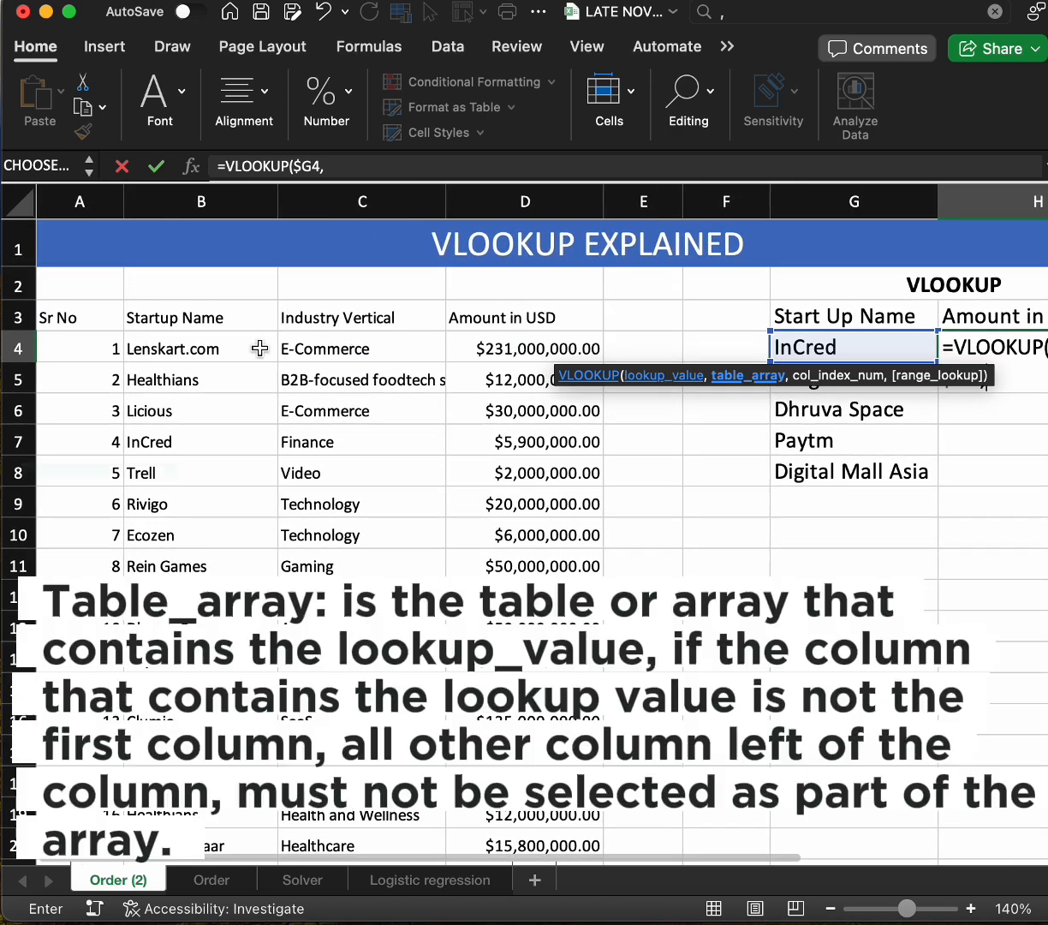
left_click_drag(260, 348, 508, 349)
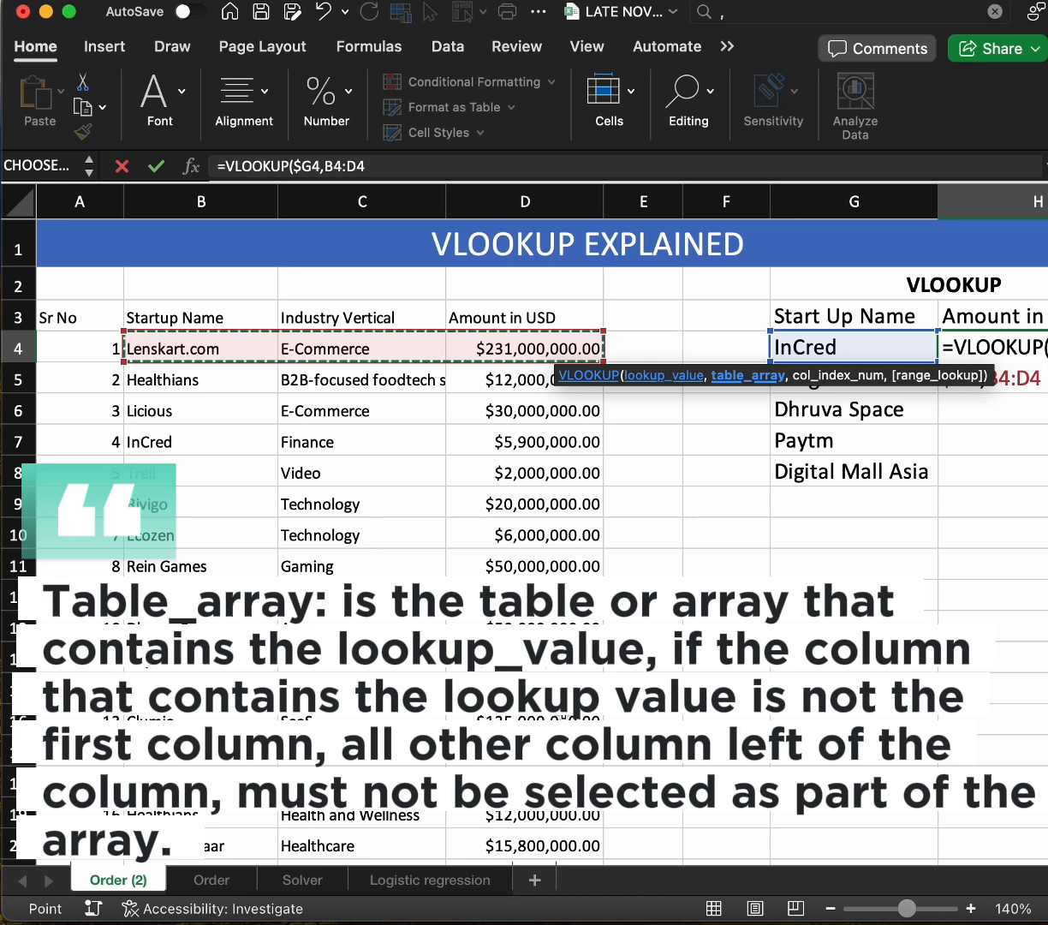
key("super+shift+Down")
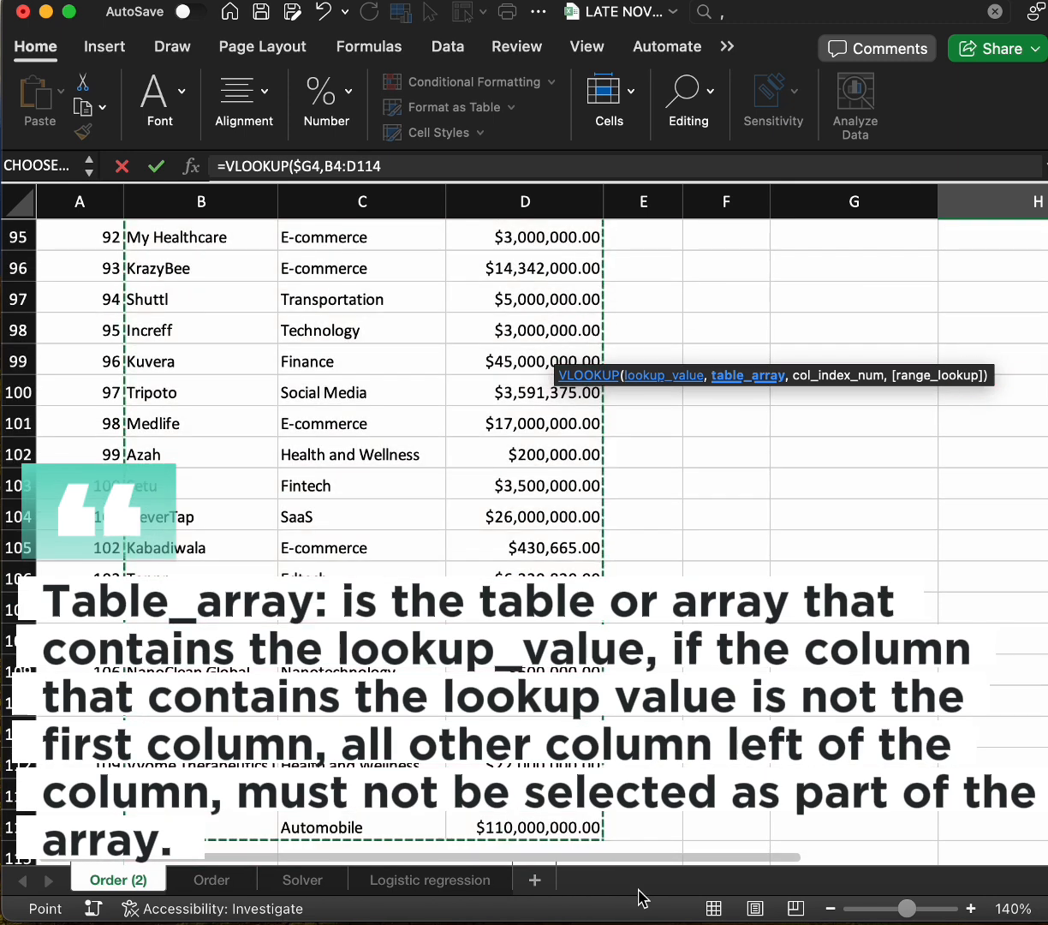
type(",")
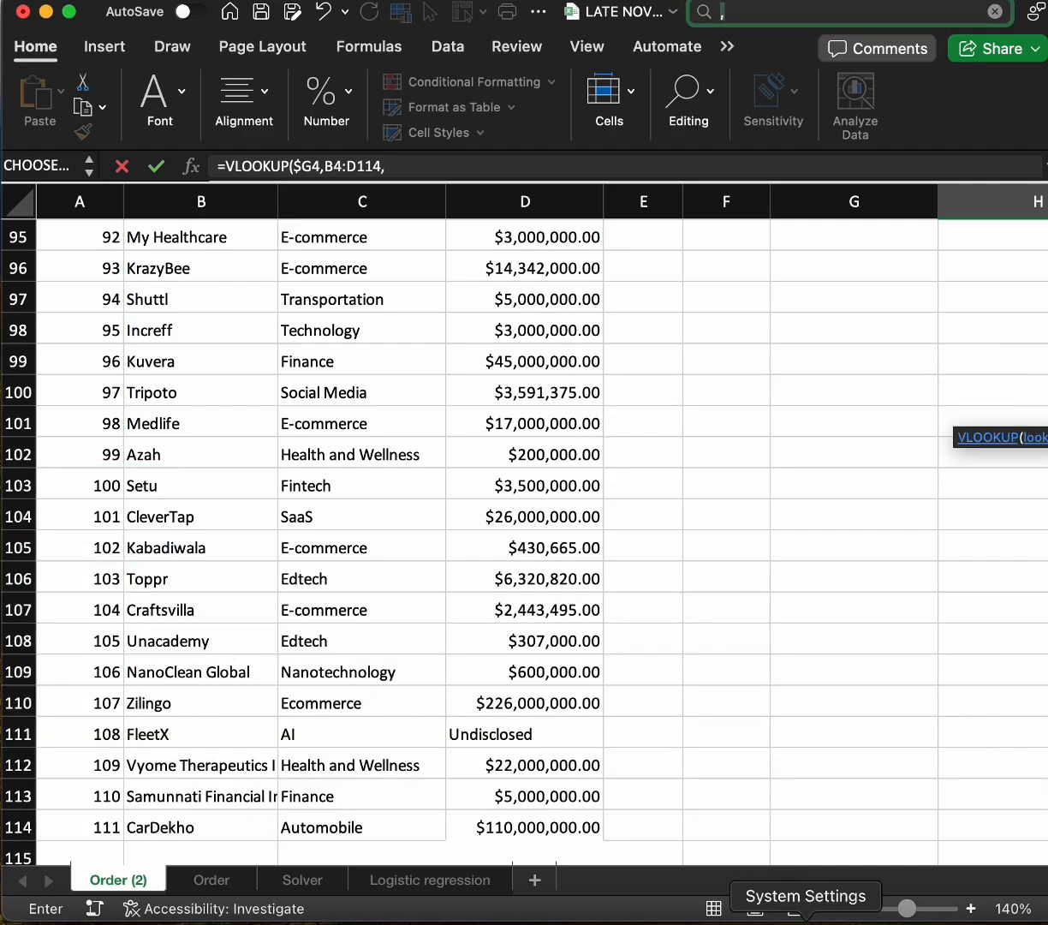
Enter 3 as the column index number in the VLOOKUP formula to return the Amount in USD
scroll(710, 601, "up", 20)
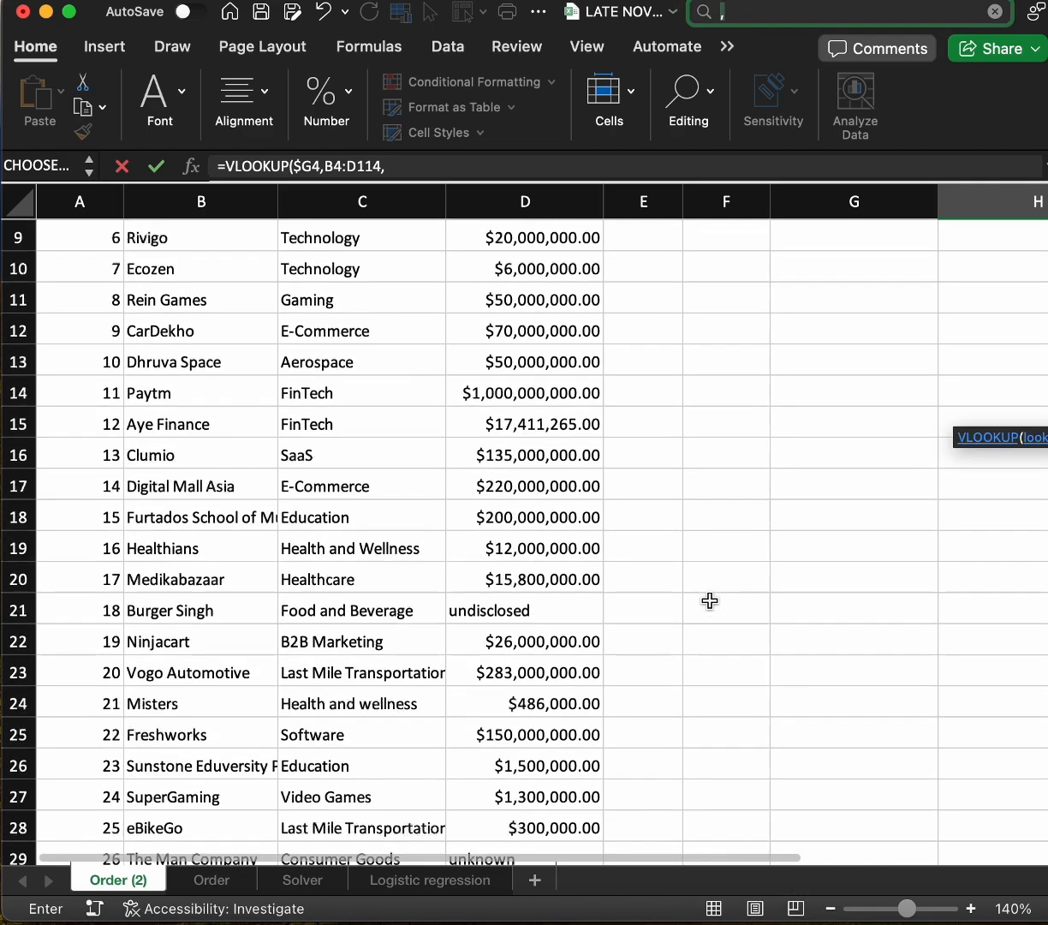
scroll(710, 600, "right", 5)
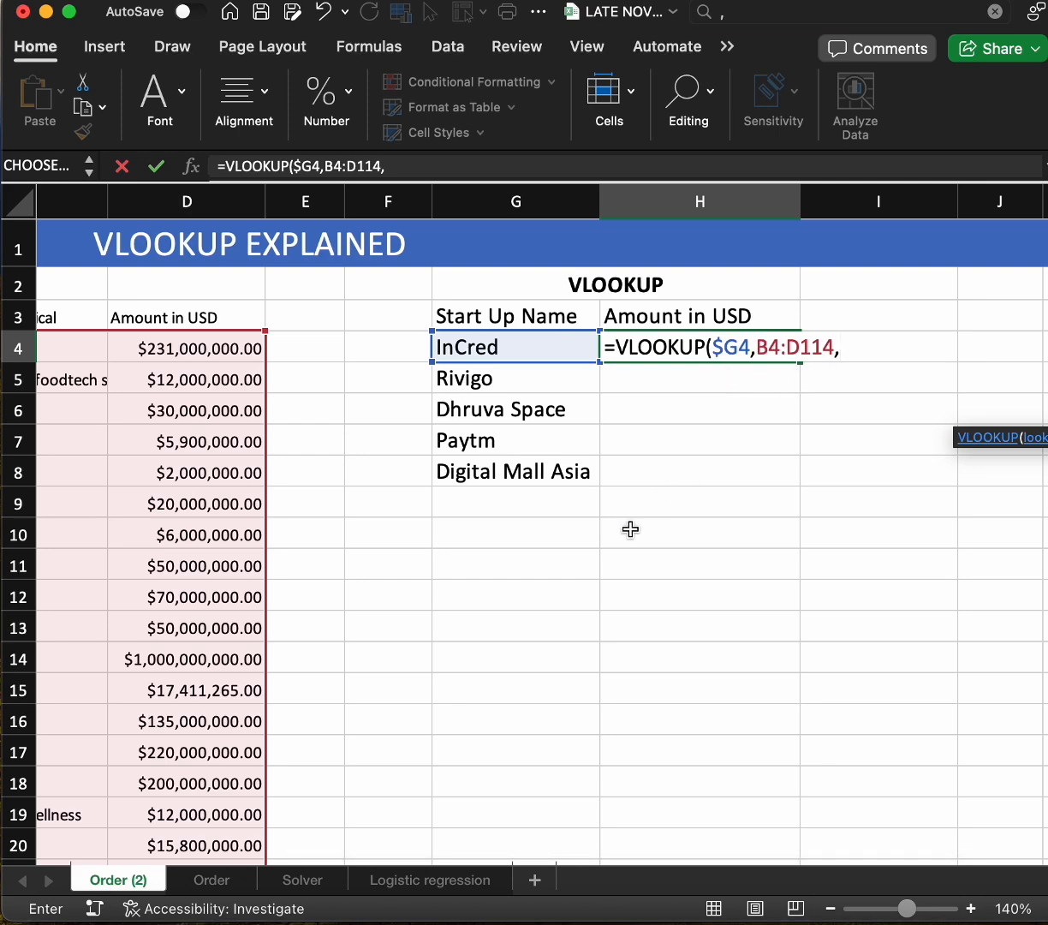
scroll(630, 529, "right", 2)
scroll(629, 532, "right", 2)
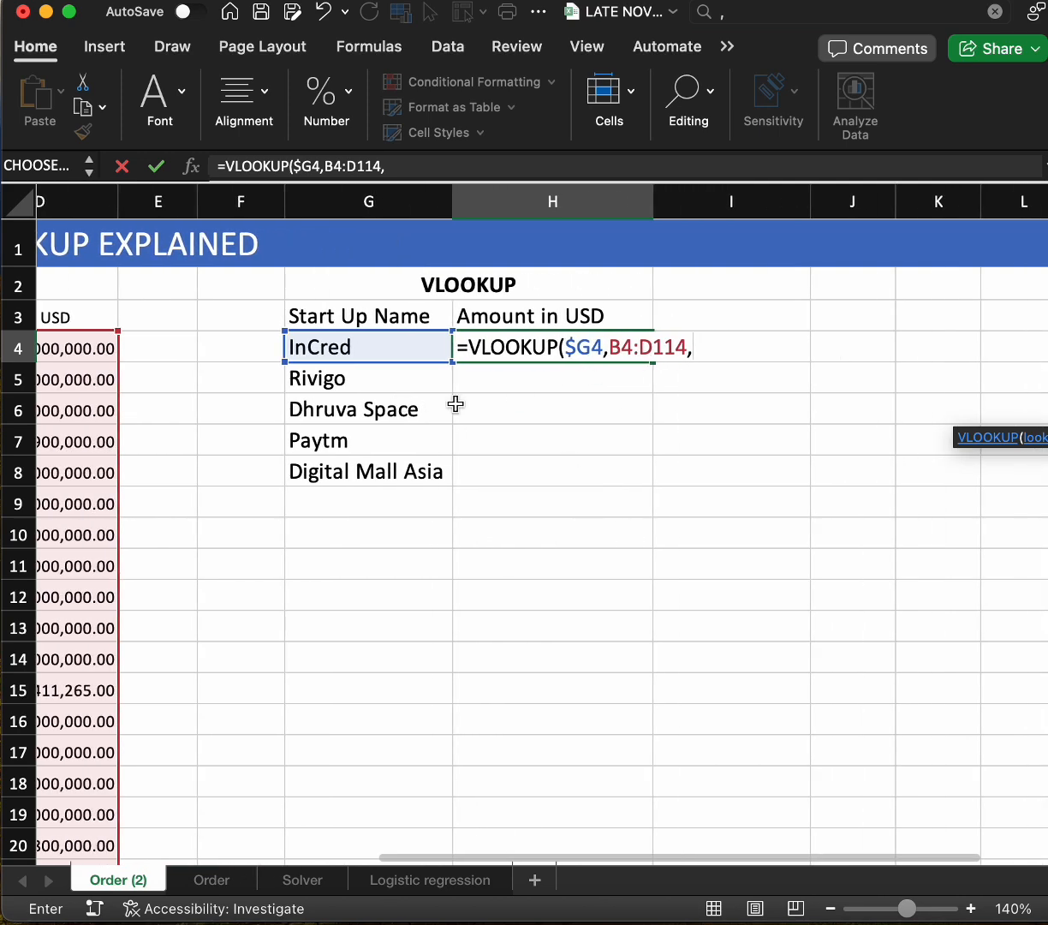
scroll(451, 403, "left", 1)
scroll(456, 421, "left", 3)
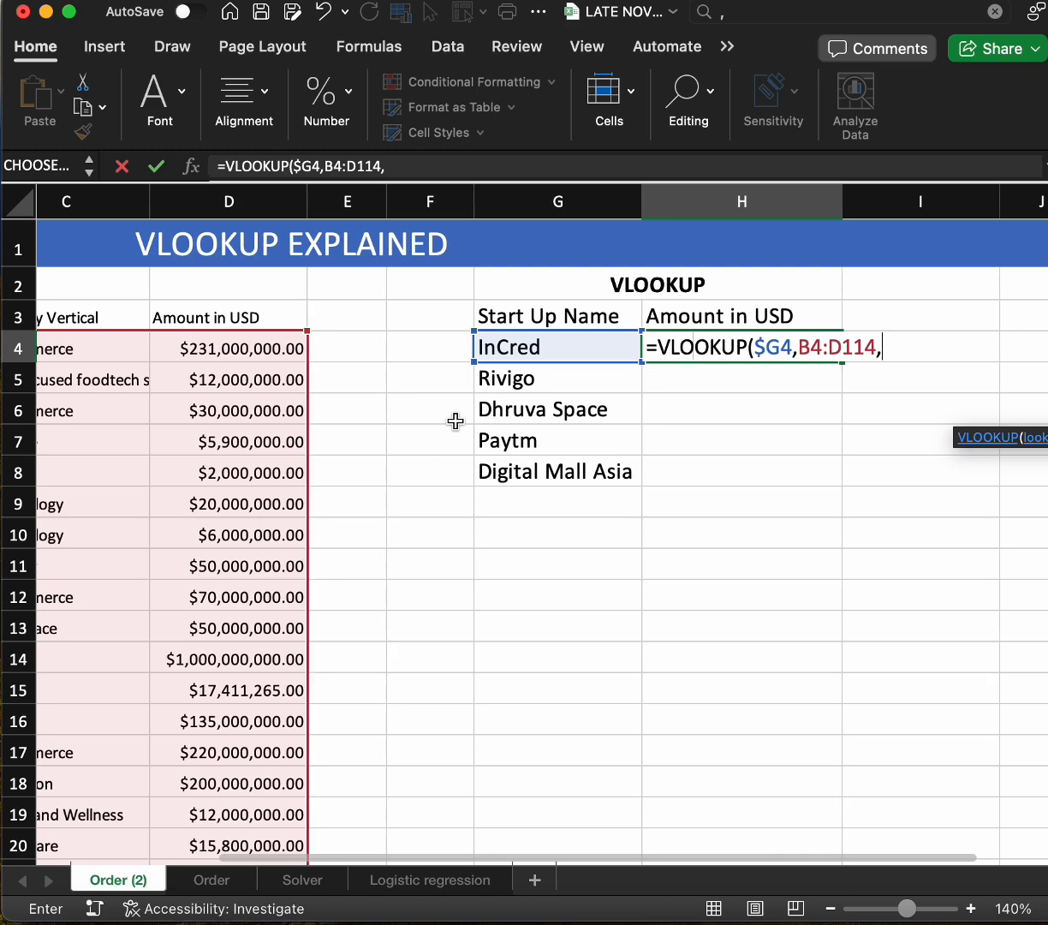
left_click(895, 351)
scroll(520, 592, "right", 3)
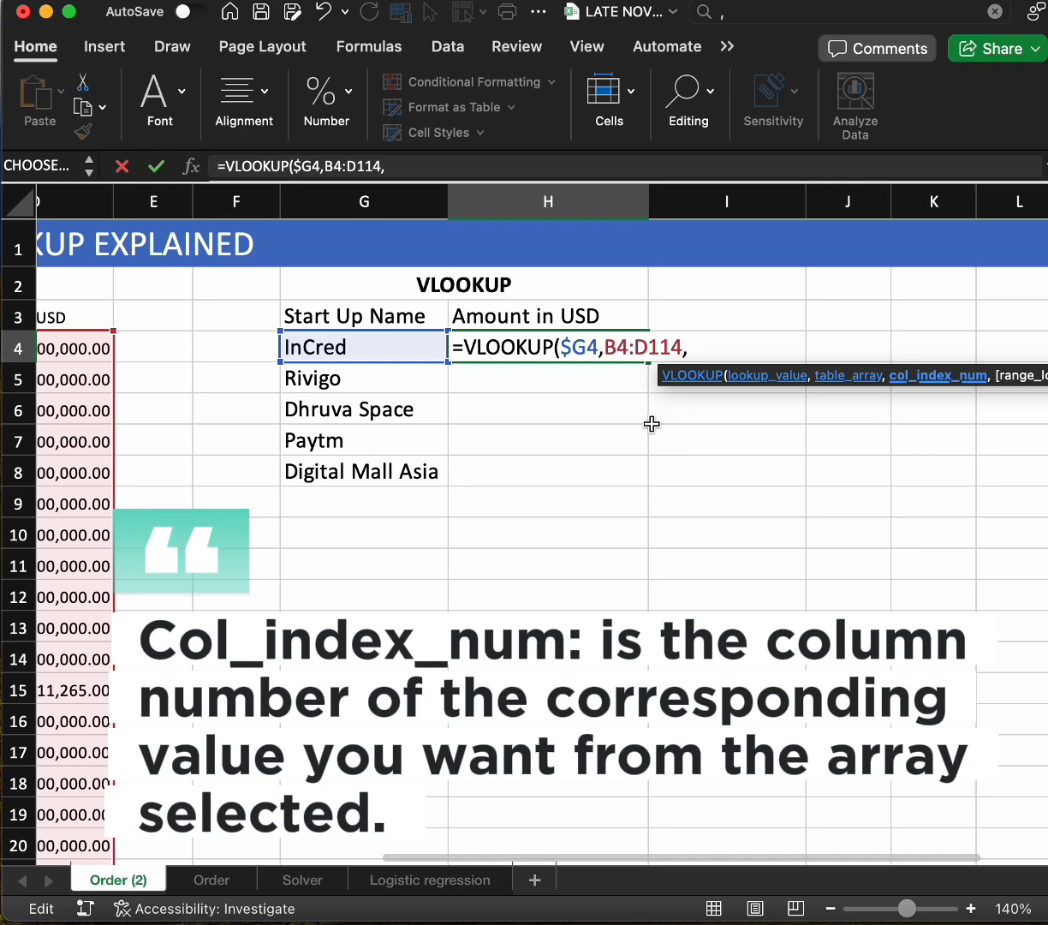
scroll(381, 498, "left", 5)
scroll(326, 428, "left", 2)
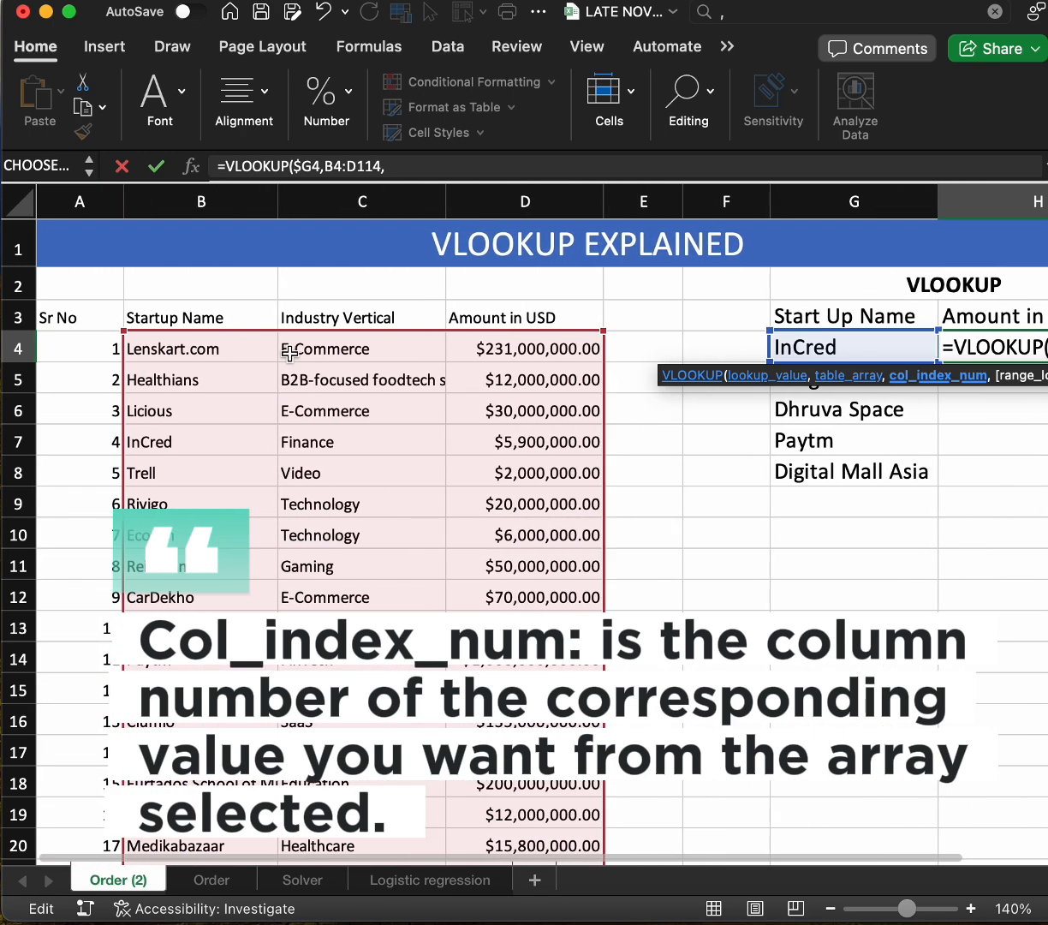
scroll(213, 299, "right", 2)
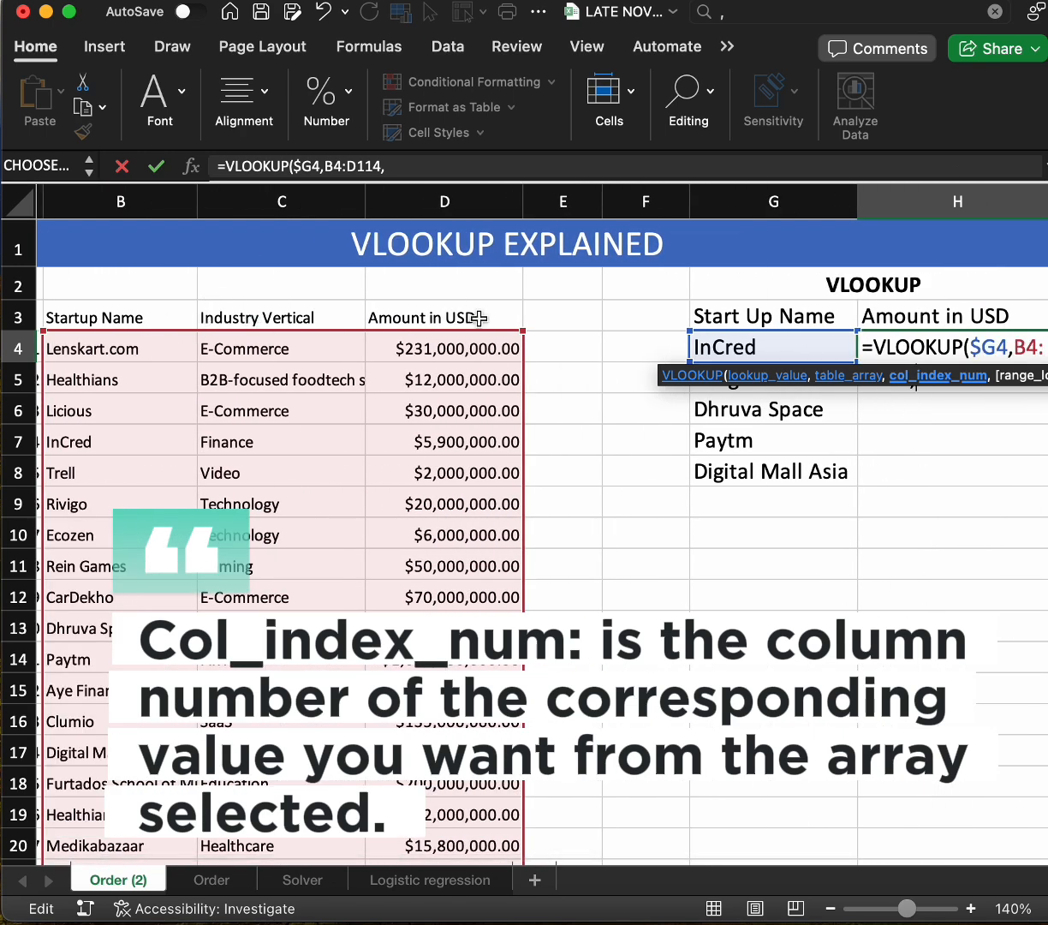
scroll(742, 427, "right", 5)
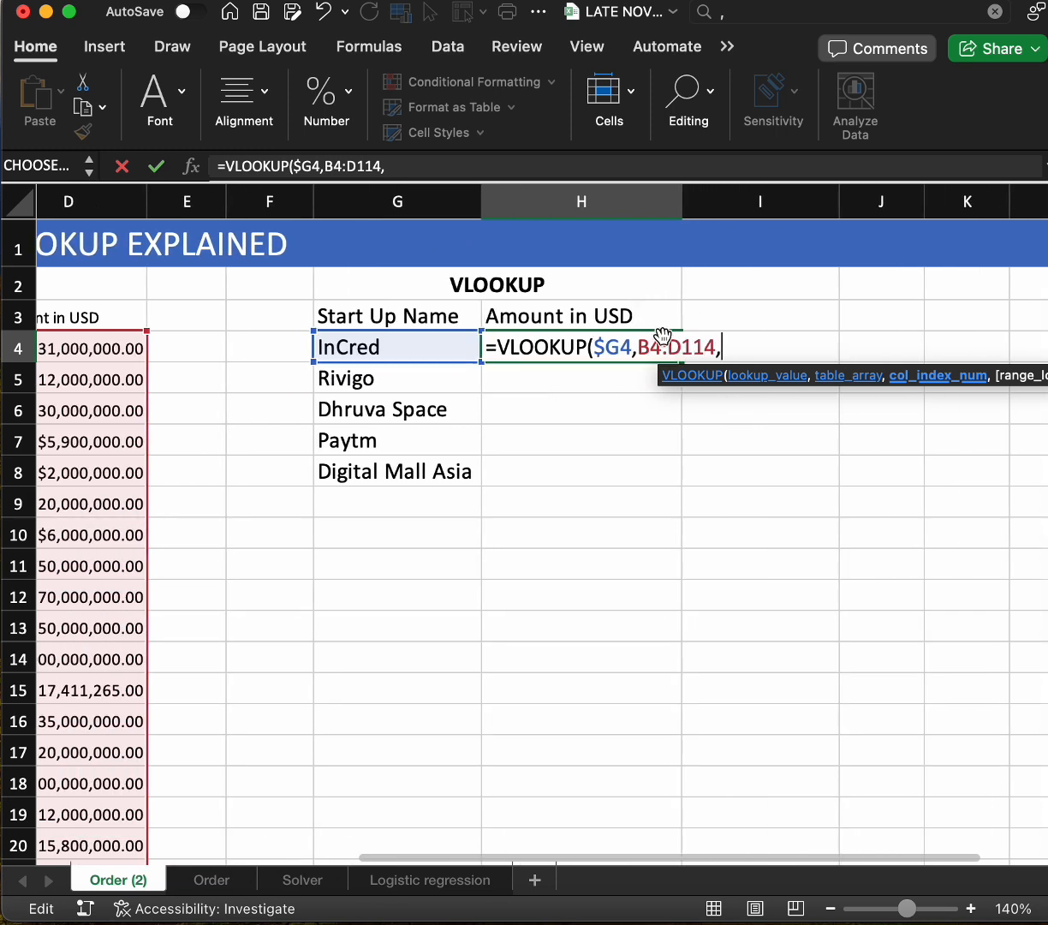
type("3")
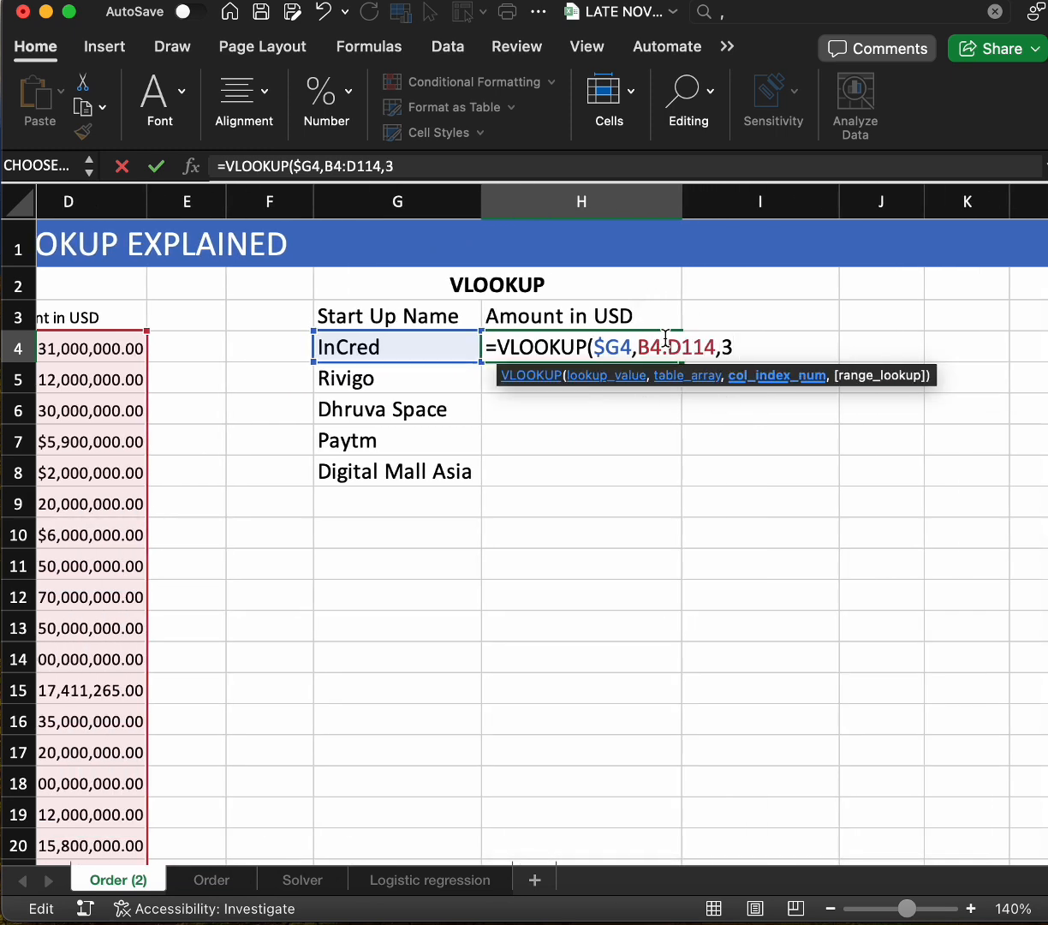
type(",")
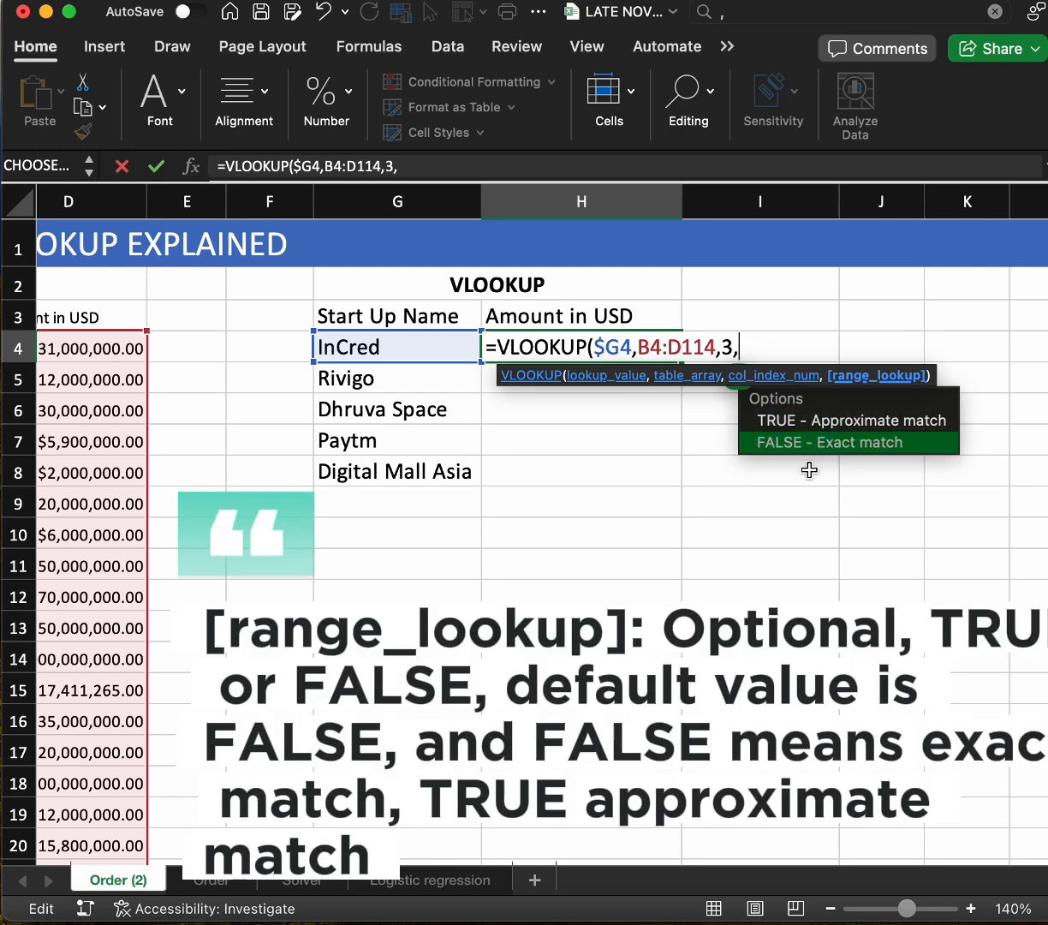
type("FA")
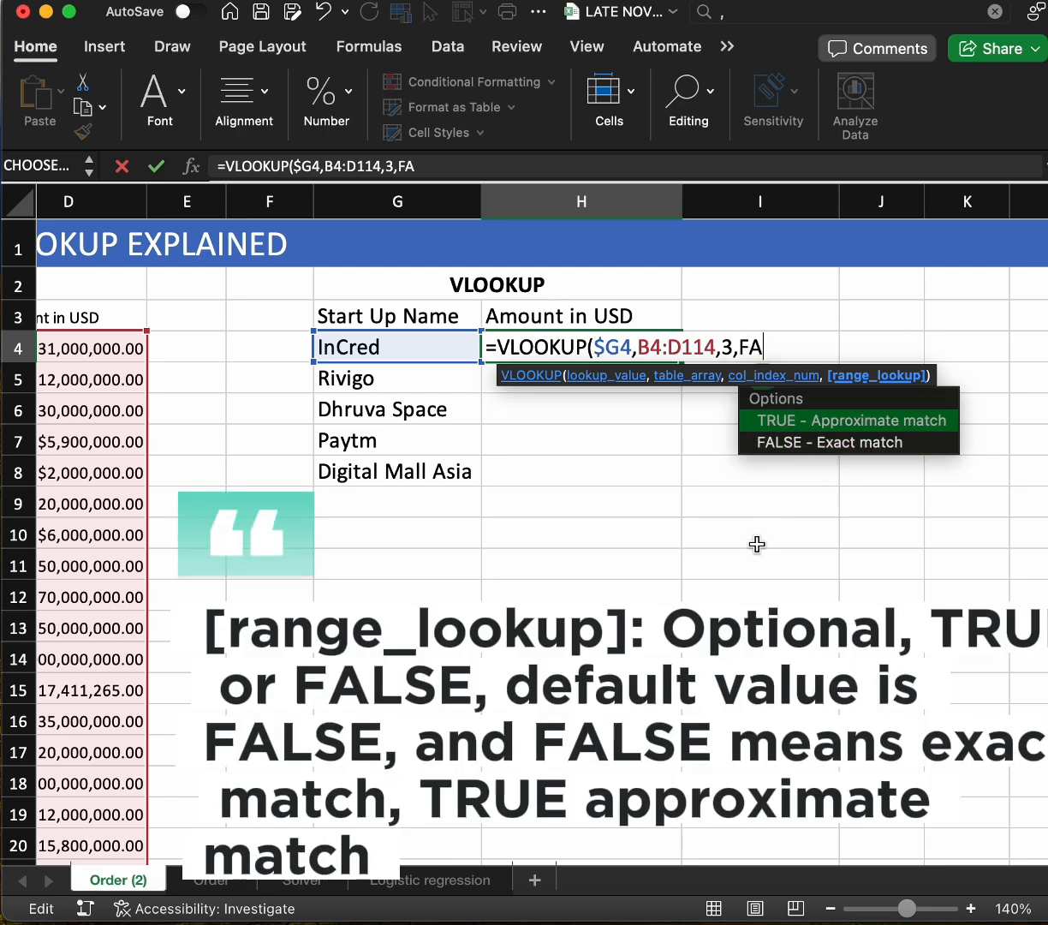
type("LSE")
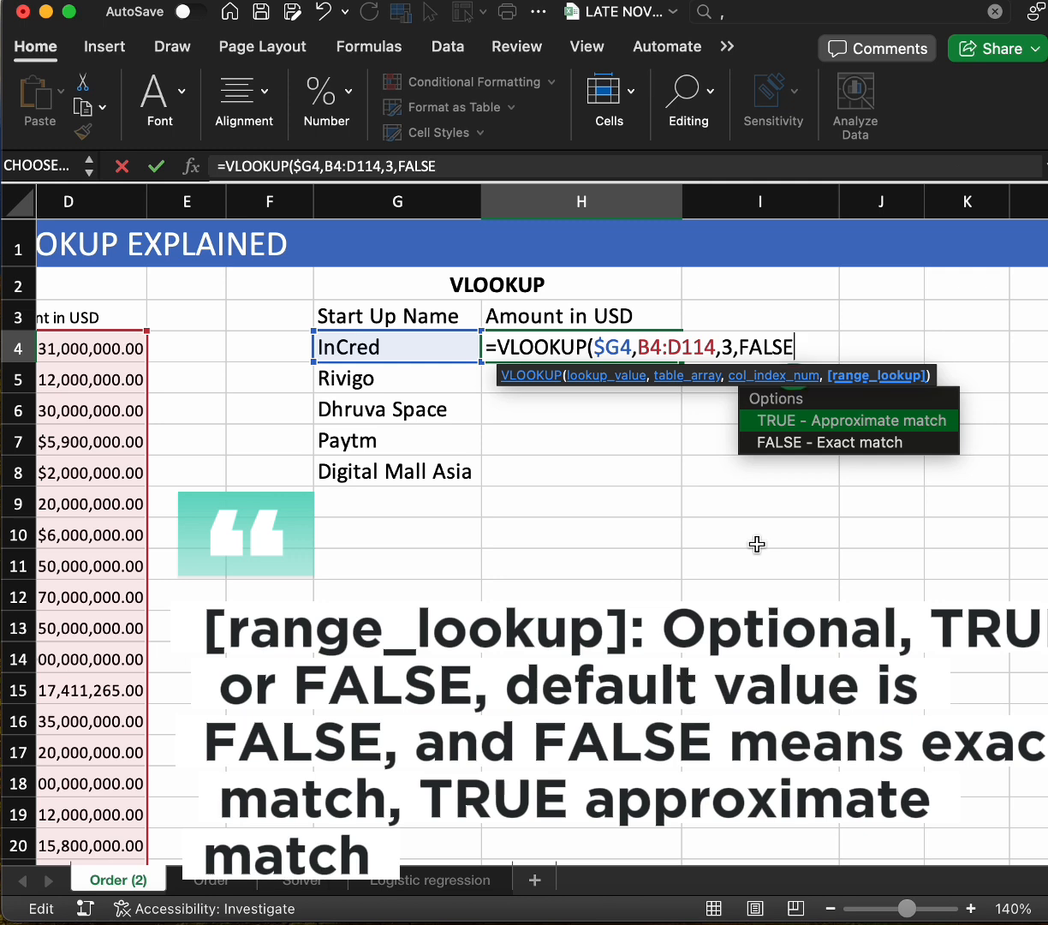
type(")")
Complete the VLOOKUP formula in H4 with FALSE for an exact match and commit it
key("Return")
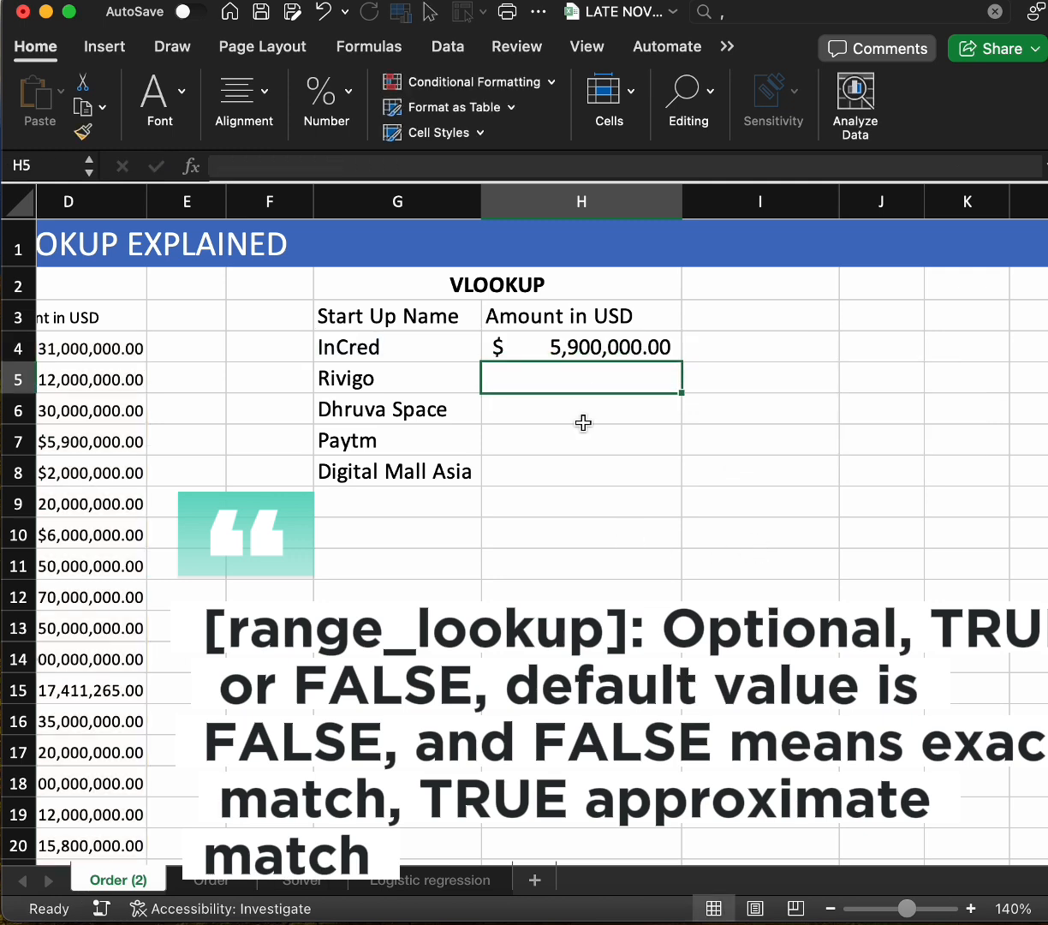
Check InCred's source row against the lookup result and fill the H4 formula down to H8
left_click(612, 346)
scroll(176, 545, "right", 1)
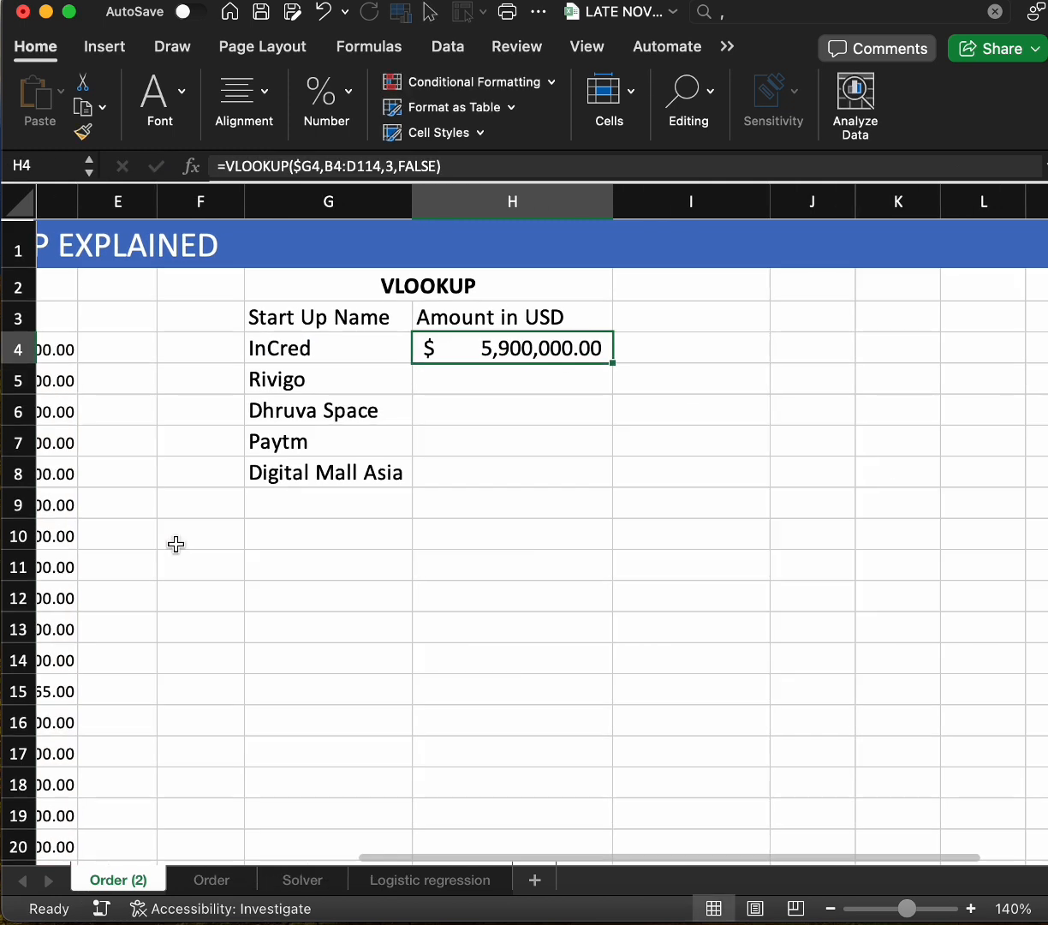
scroll(177, 544, "left", 5)
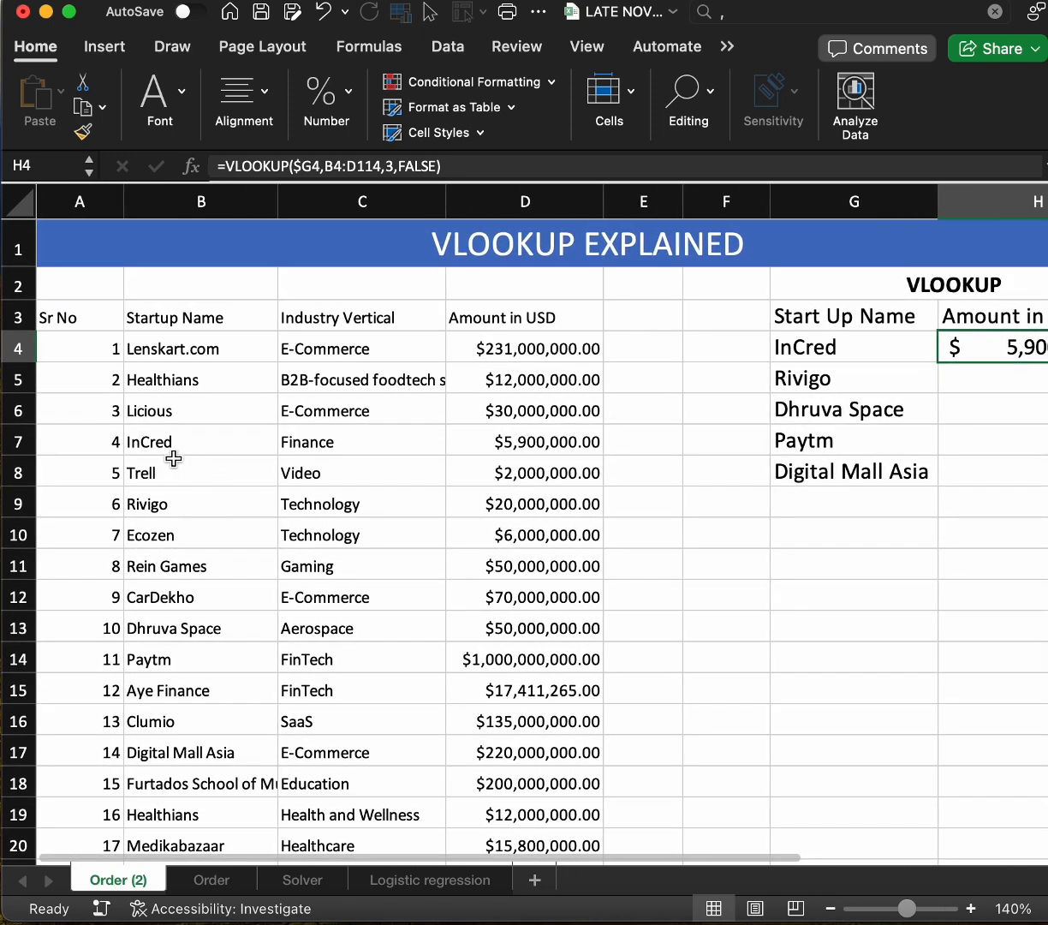
left_click(7, 442)
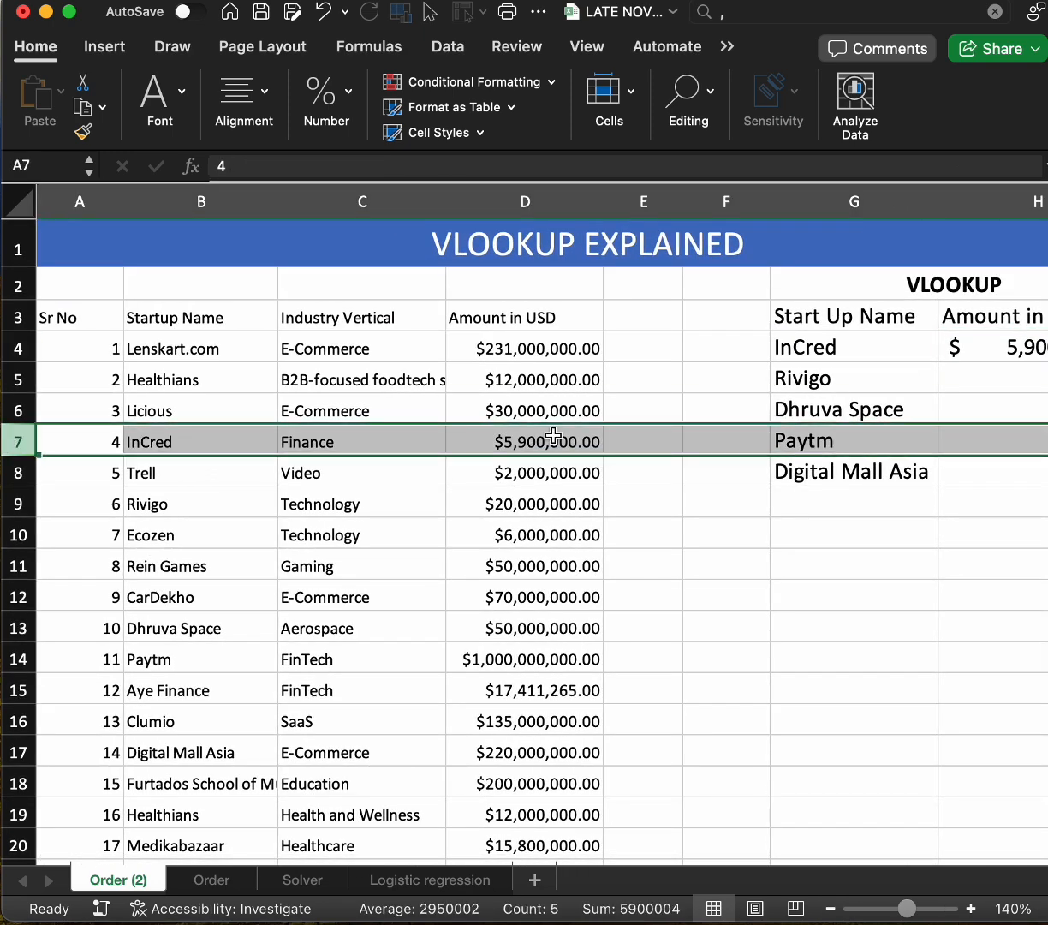
scroll(899, 405, "right", 3)
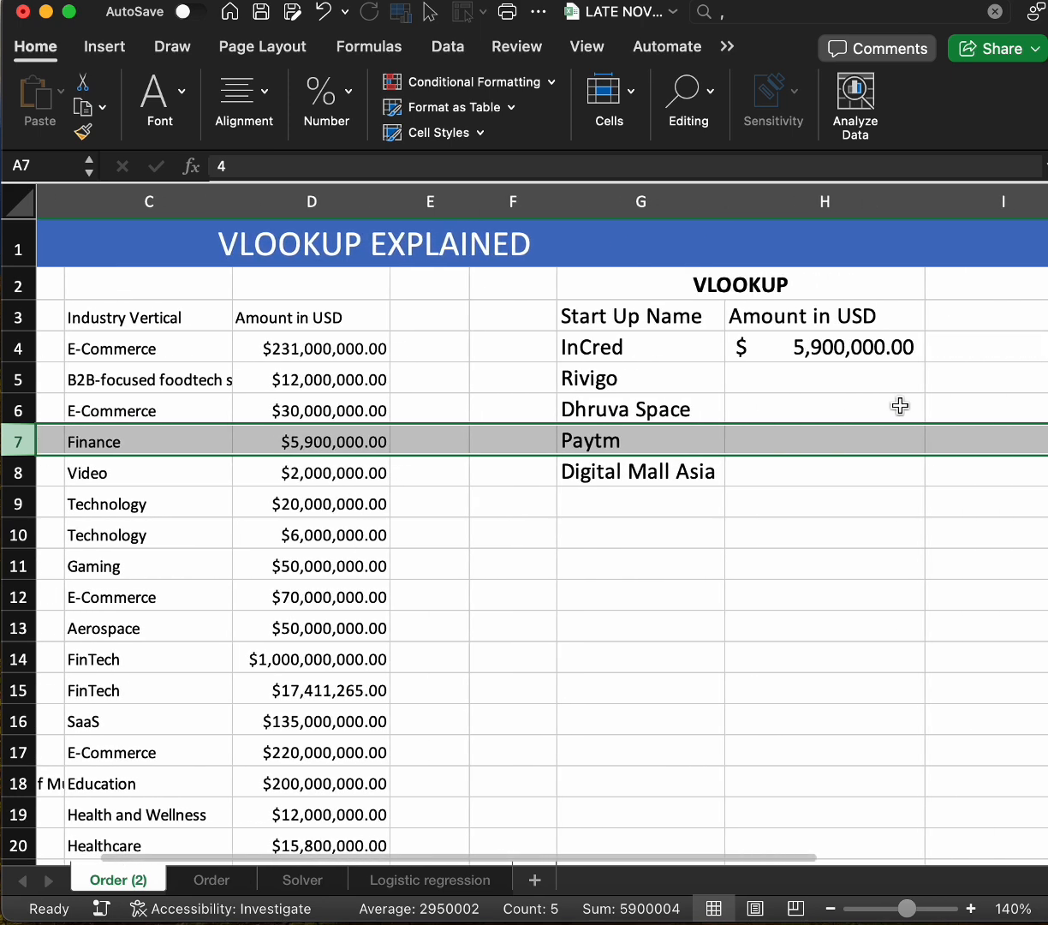
left_click(867, 347)
double_click(927, 362)
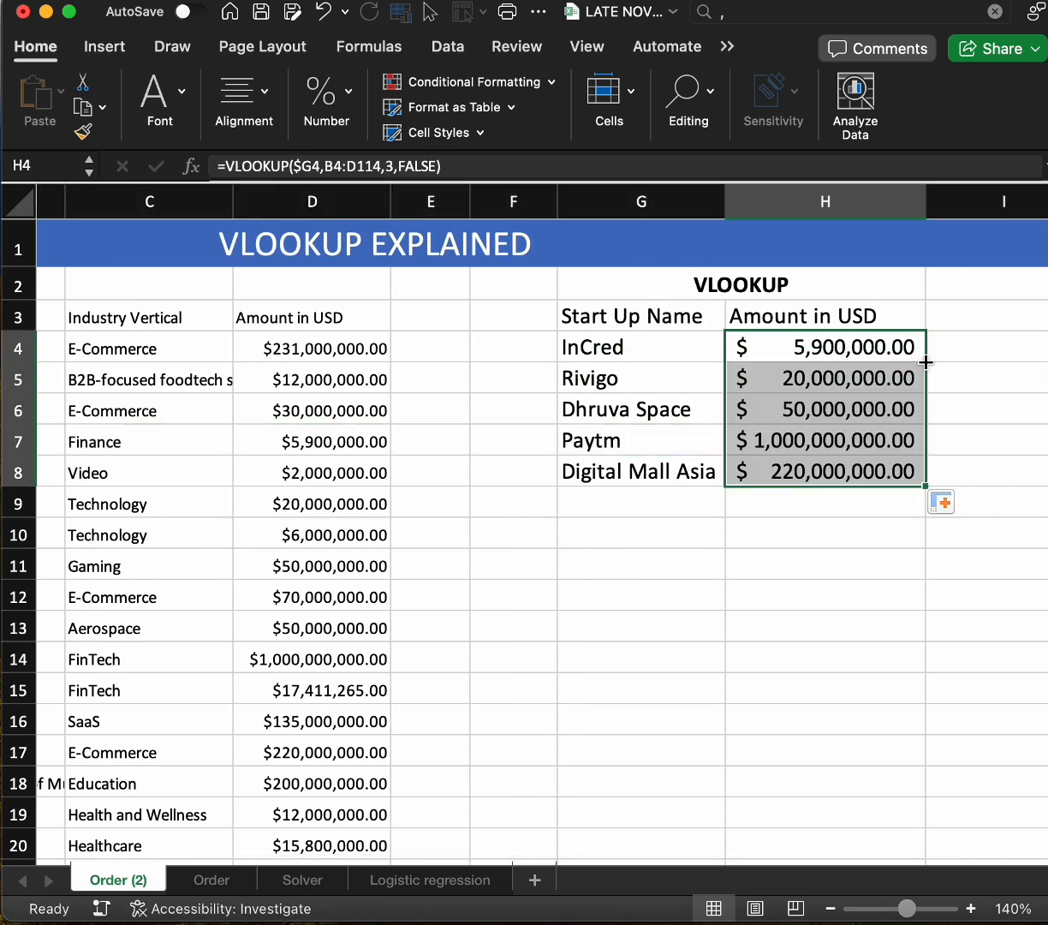
Change the startup name in G4 to Licious using the cell's list of choices
left_click(639, 412)
left_click(645, 348)
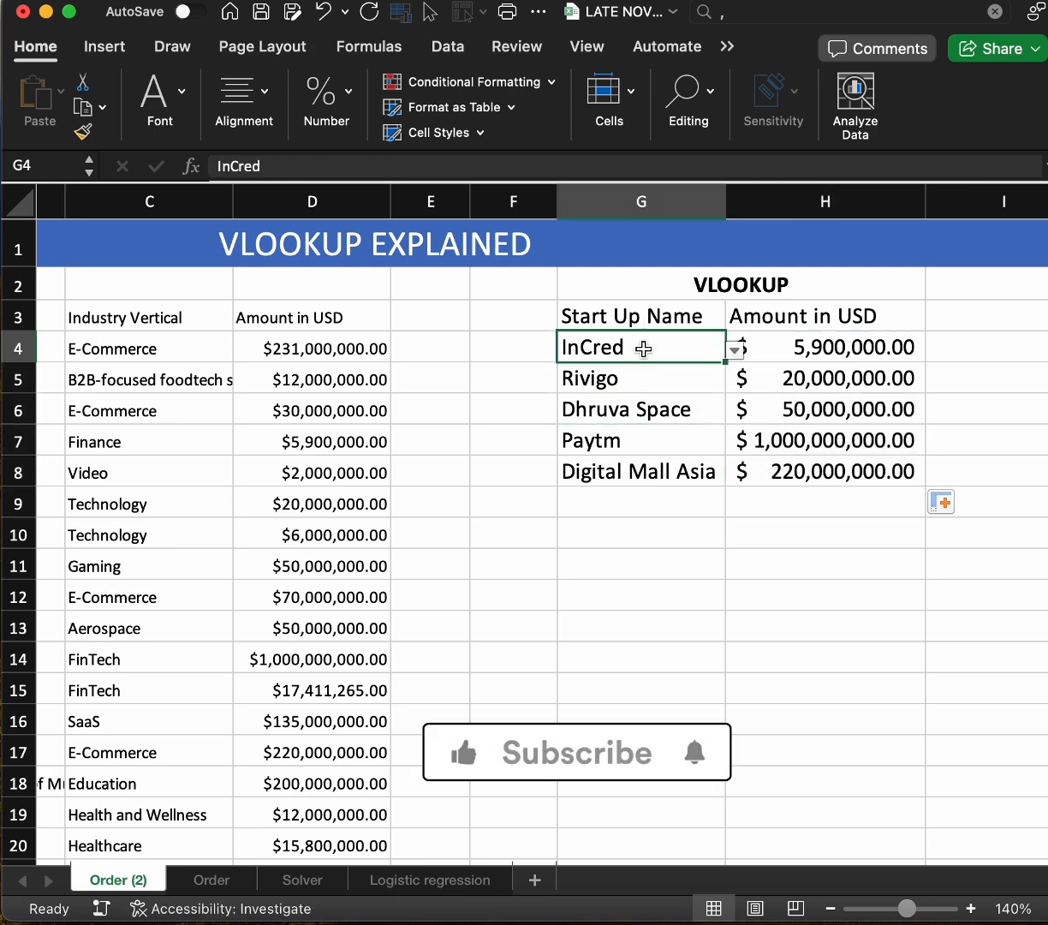
left_click(734, 351)
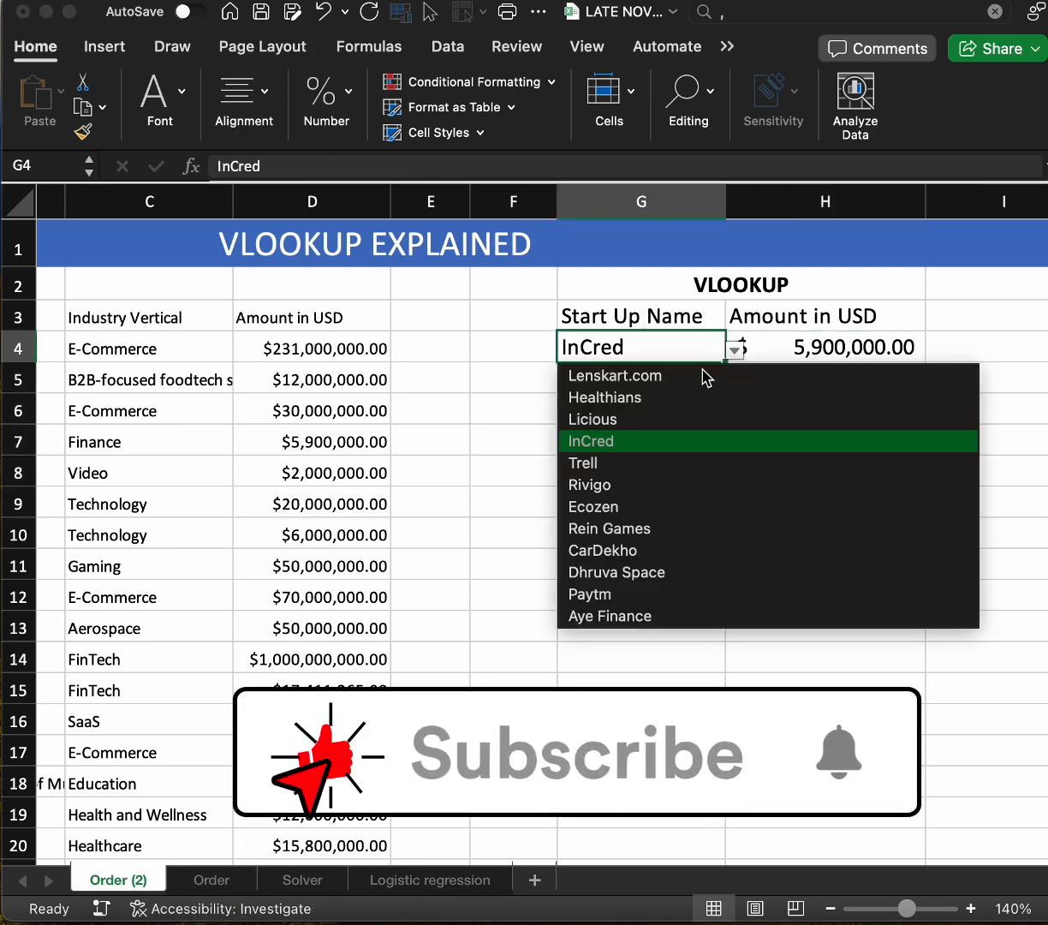
left_click(631, 421)
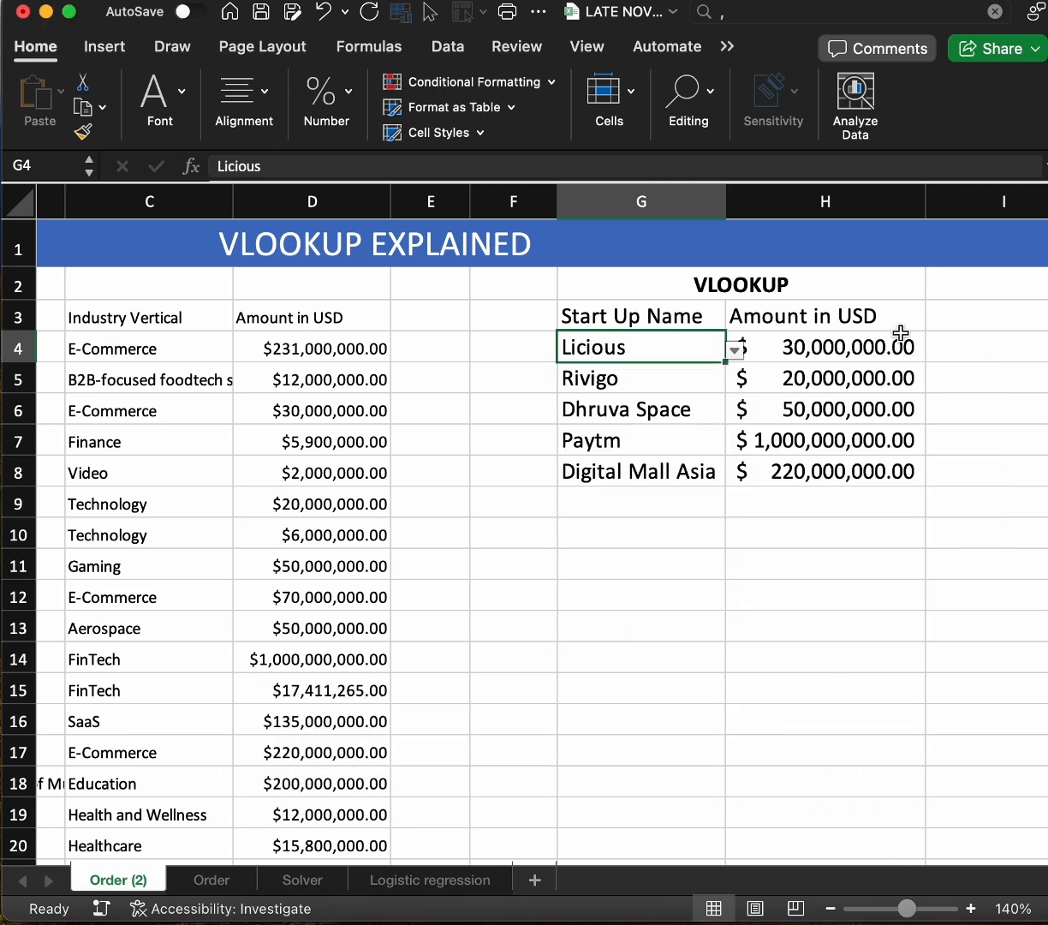
Set Licious's Amount in USD in cell D6 of the source table to 7000000
scroll(328, 516, "left", 5)
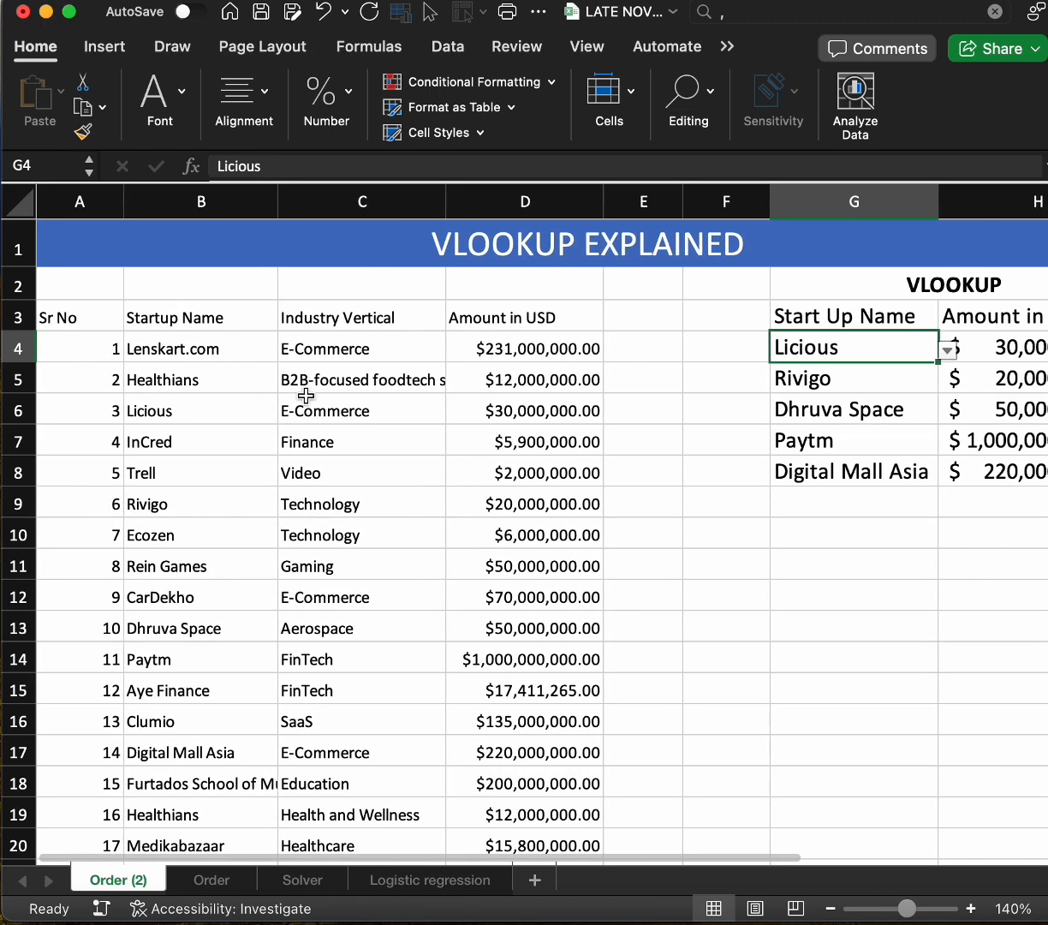
left_click(519, 408)
double_click(519, 408)
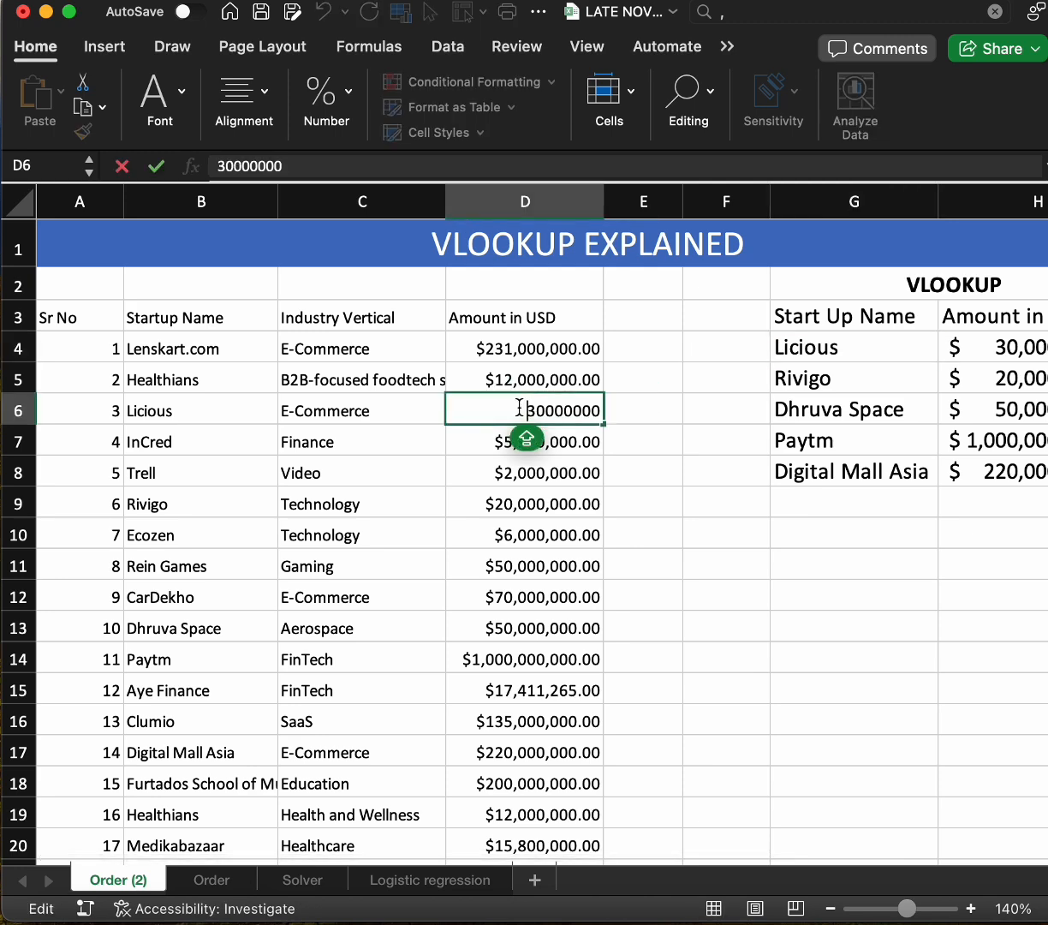
key("BackSpace")
key("BackSpace")
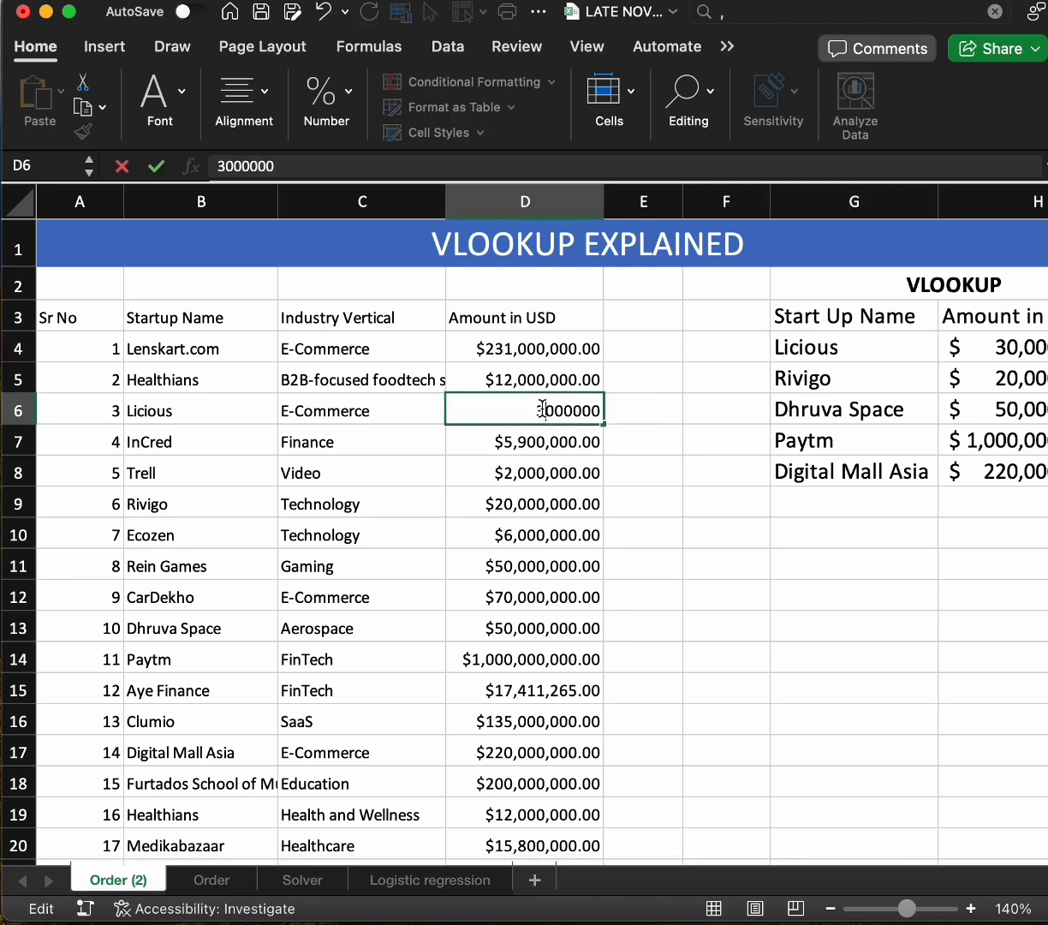
type("7")
scroll(626, 655, "right", 5)
key("Return")
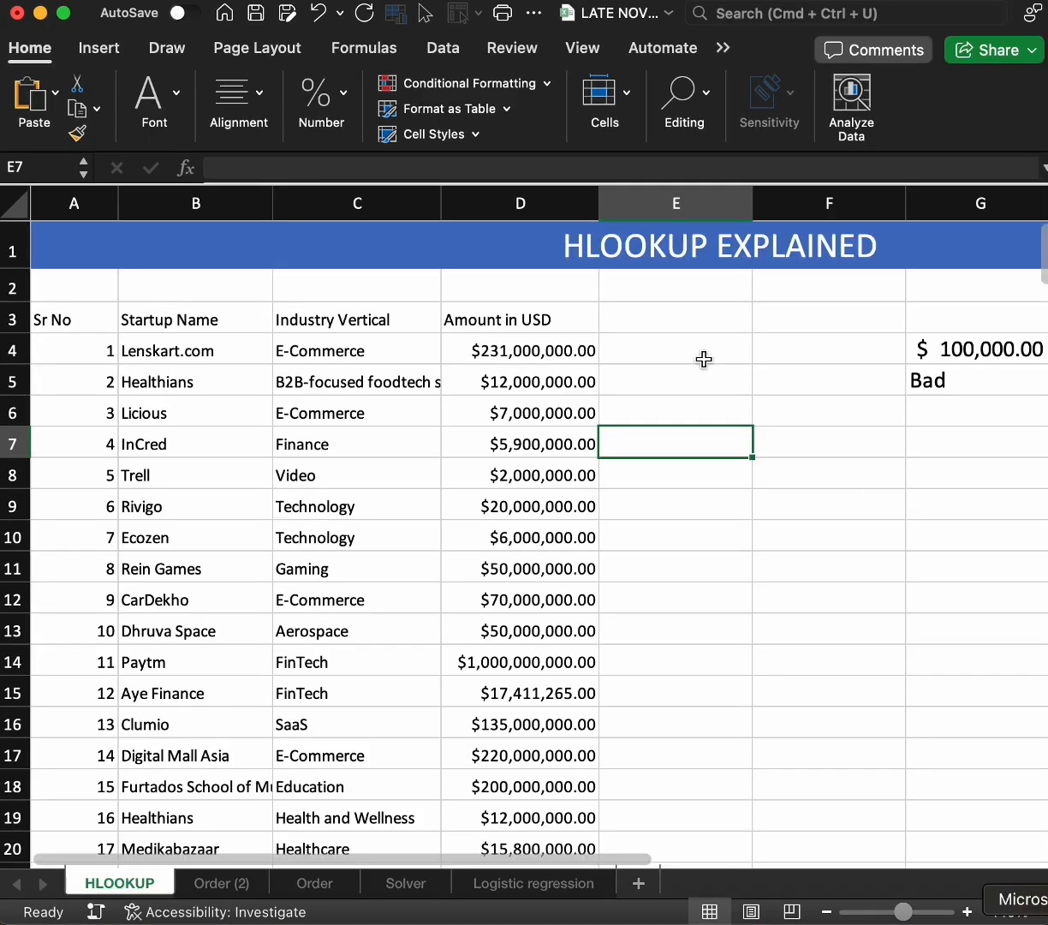
Start an HLOOKUP formula in E4 of the HLOOKUP sheet with D4 as the lookup value
left_click(704, 358)
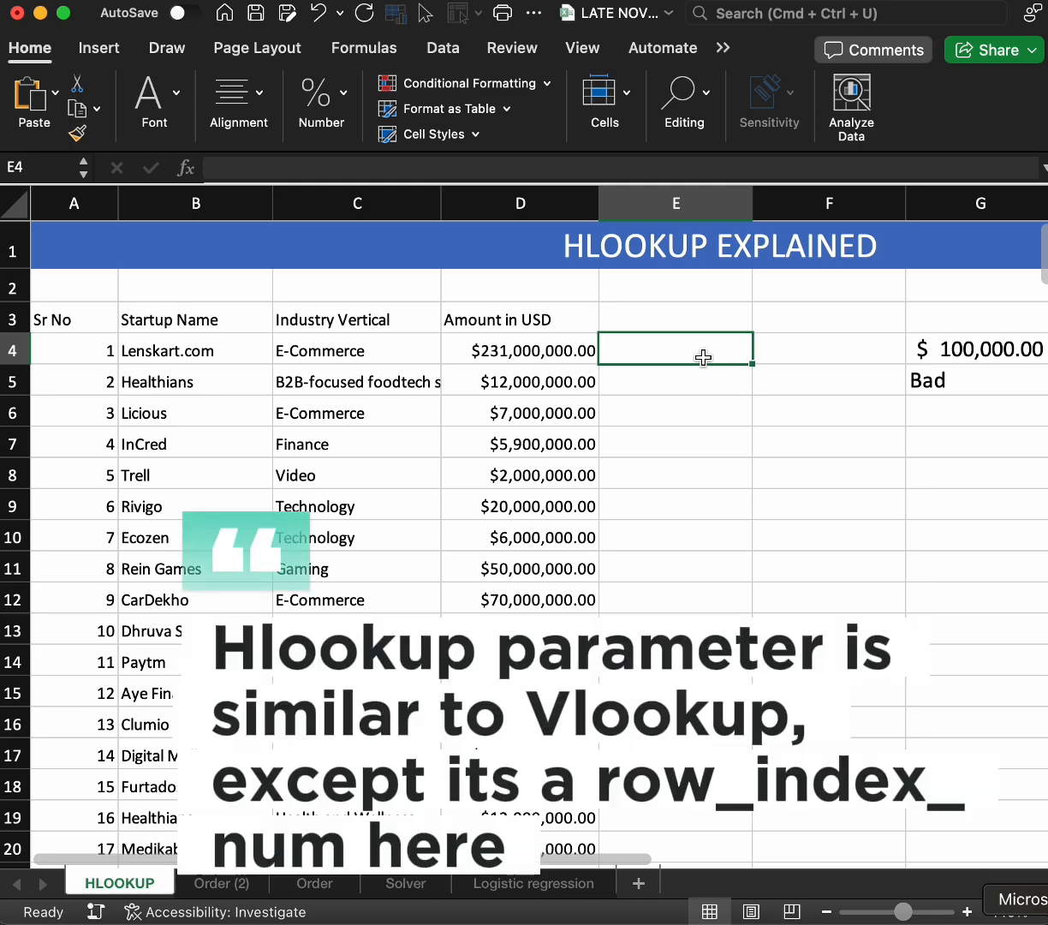
type("=HLO")
key("Tab")
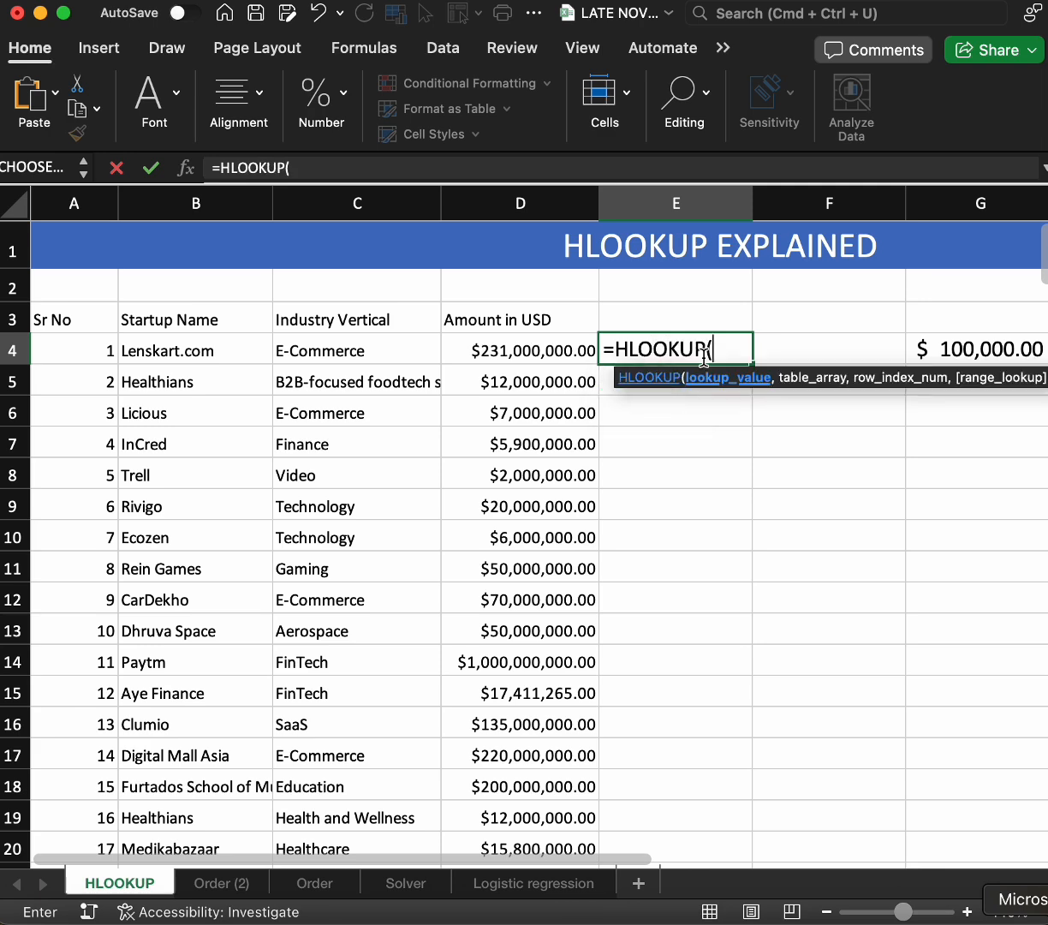
left_click(563, 351)
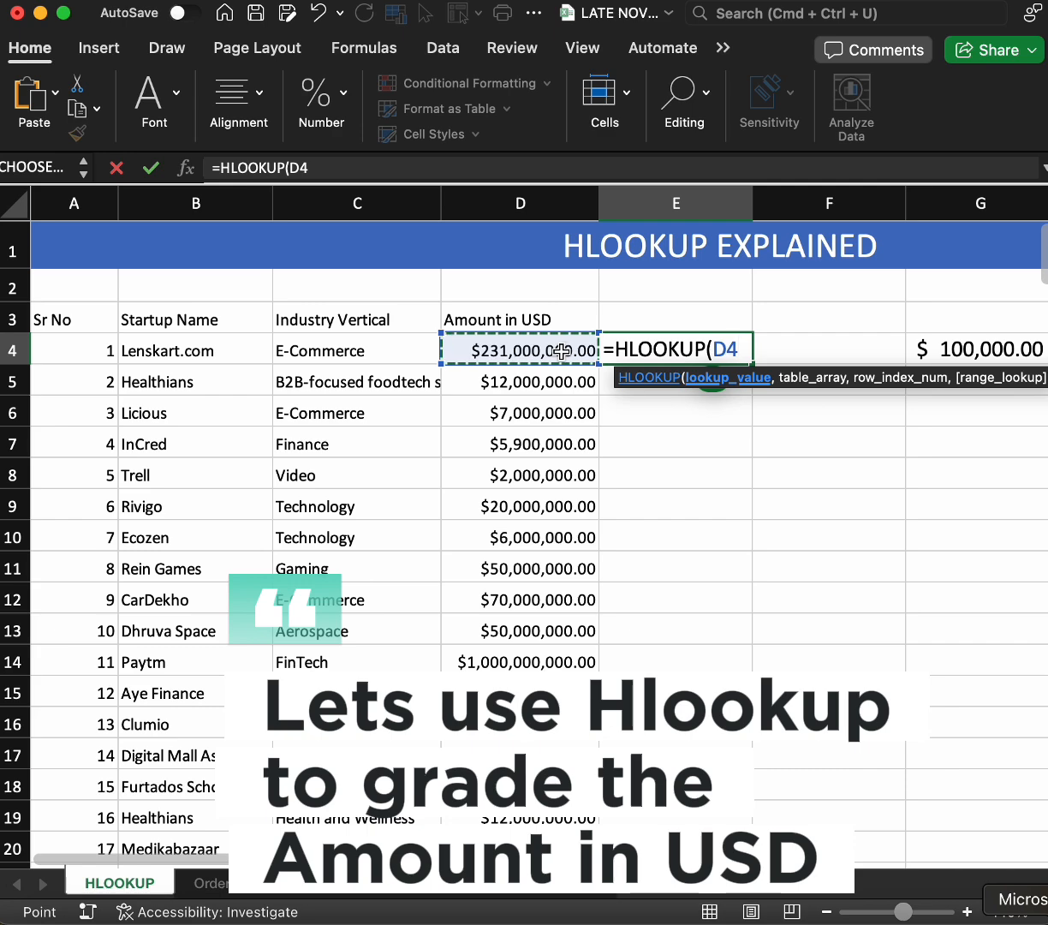
type(",")
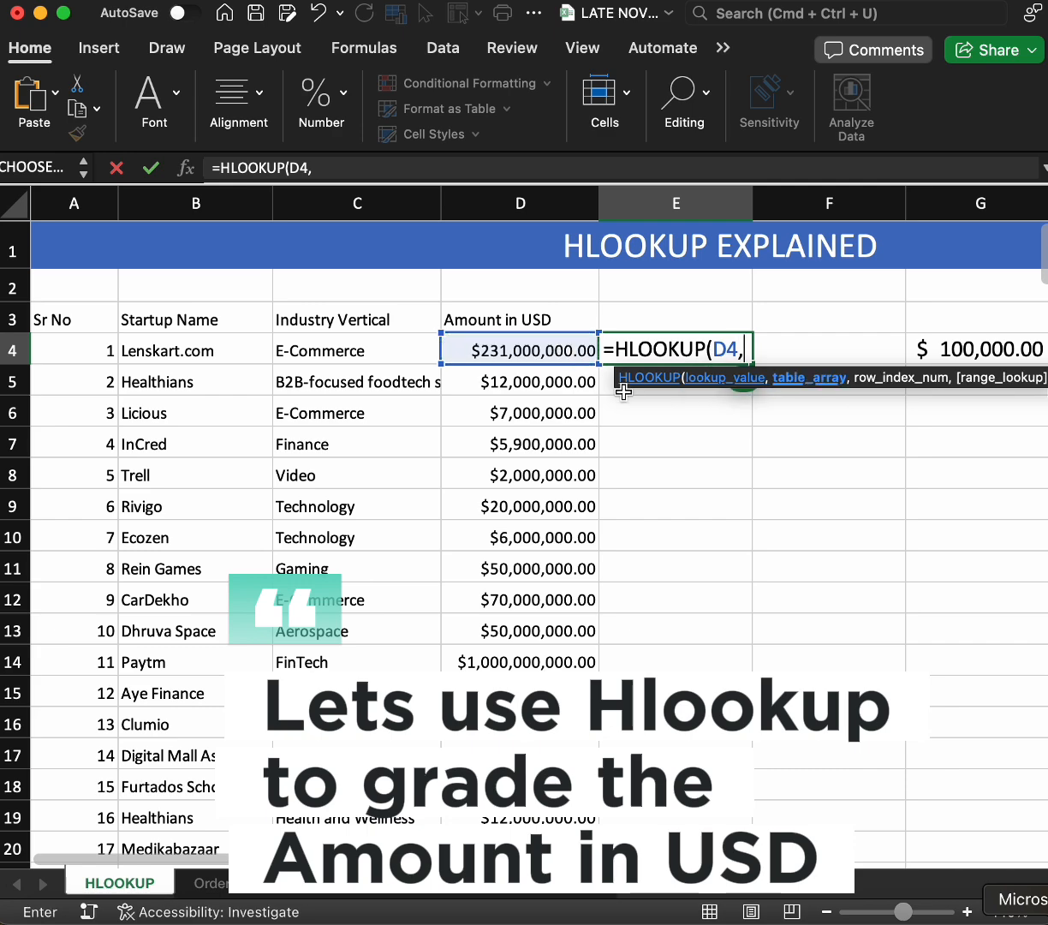
Set the HLOOKUP table array to the grading table G4:J5 as the absolute reference $G$4:$J$5
scroll(651, 394, "right", 2)
scroll(651, 394, "right", 5)
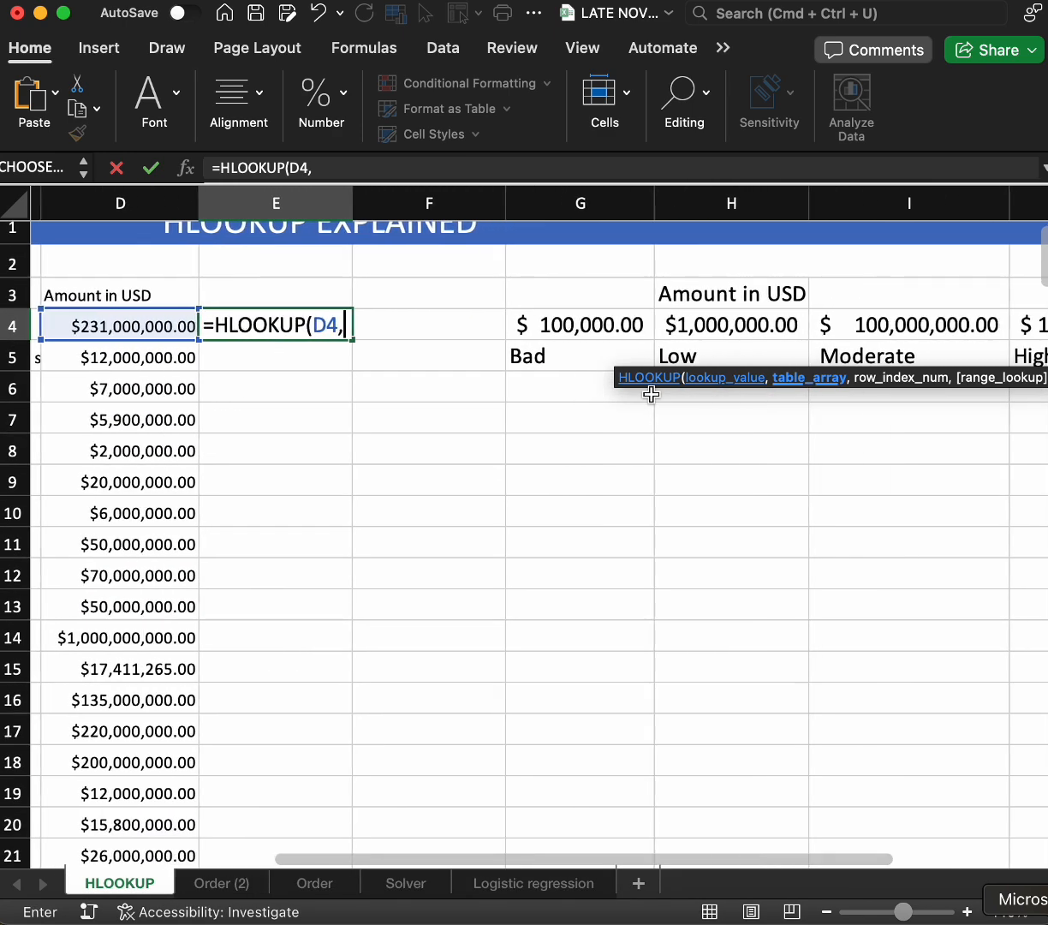
scroll(651, 394, "right", 2)
scroll(641, 393, "left", 2)
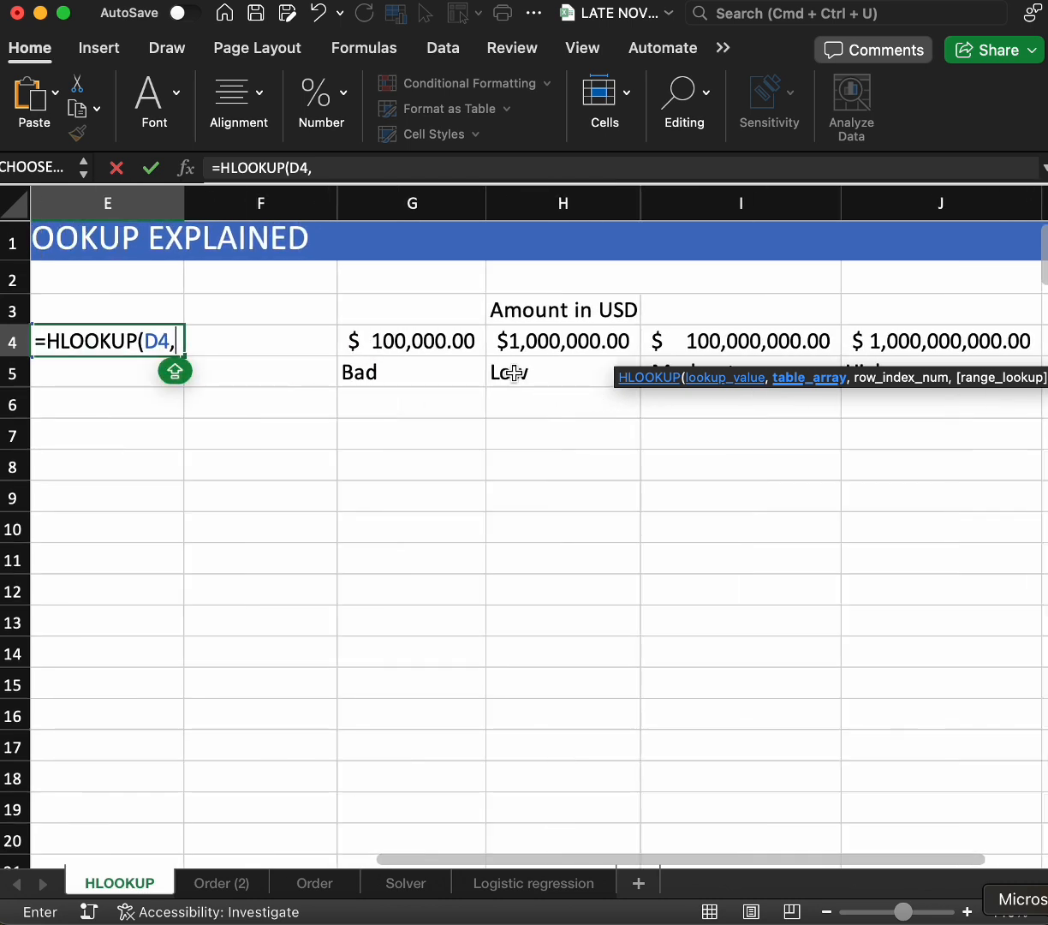
left_click_drag(429, 344, 898, 370)
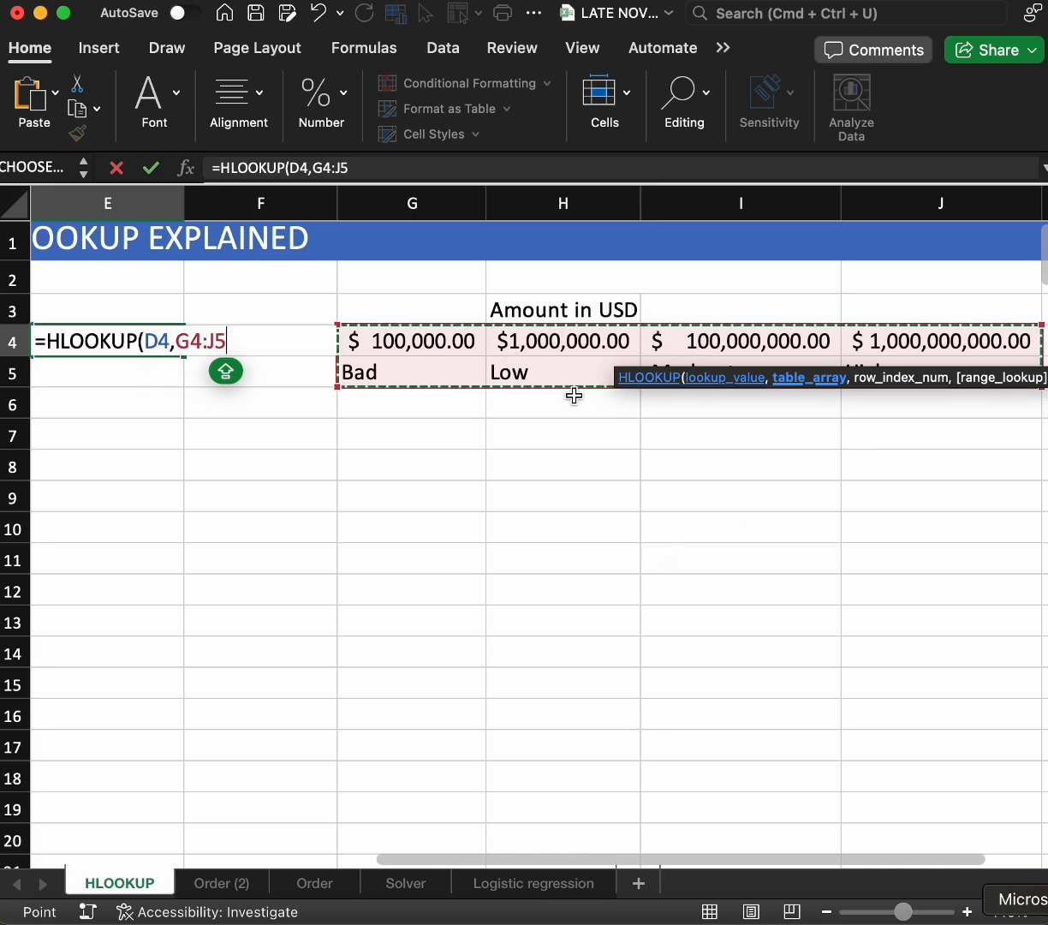
key("F4")
type(",")
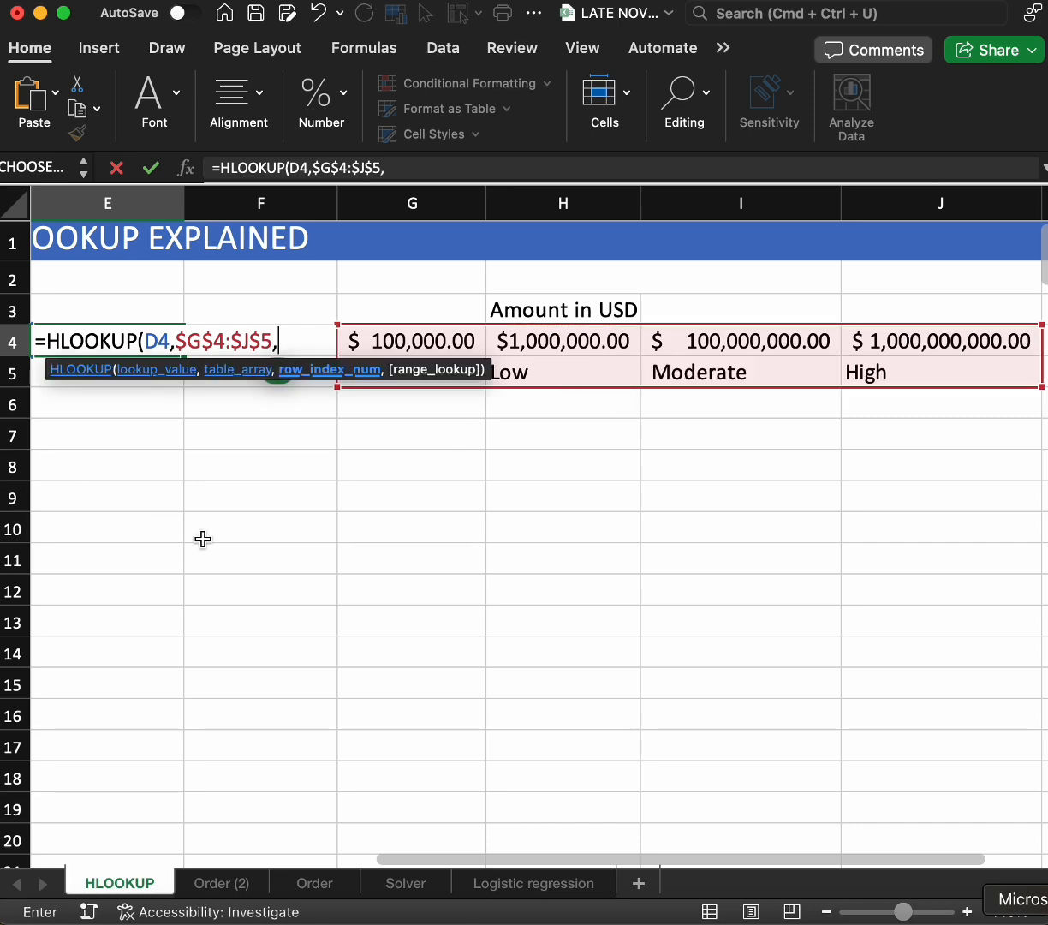
Complete the HLOOKUP formula with row index 2 and TRUE for an approximate match
scroll(203, 539, "left", 3)
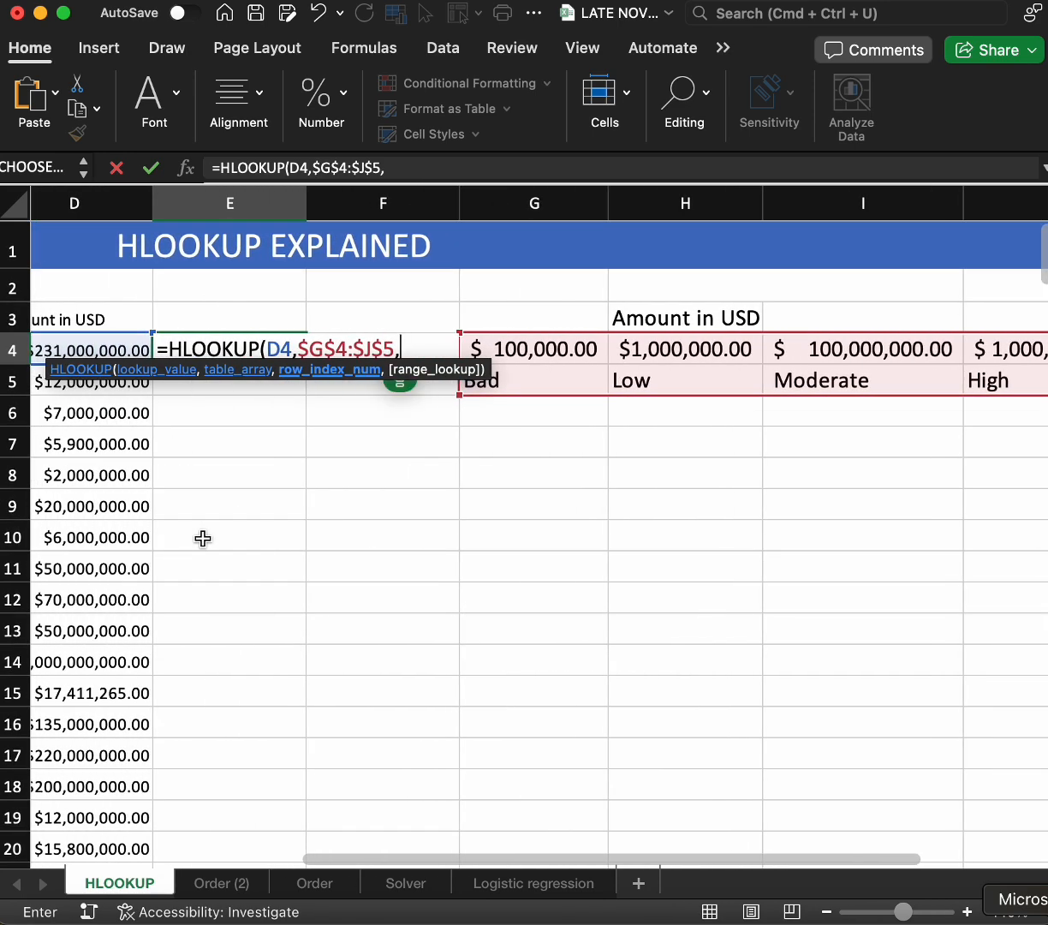
scroll(203, 538, "left", 3)
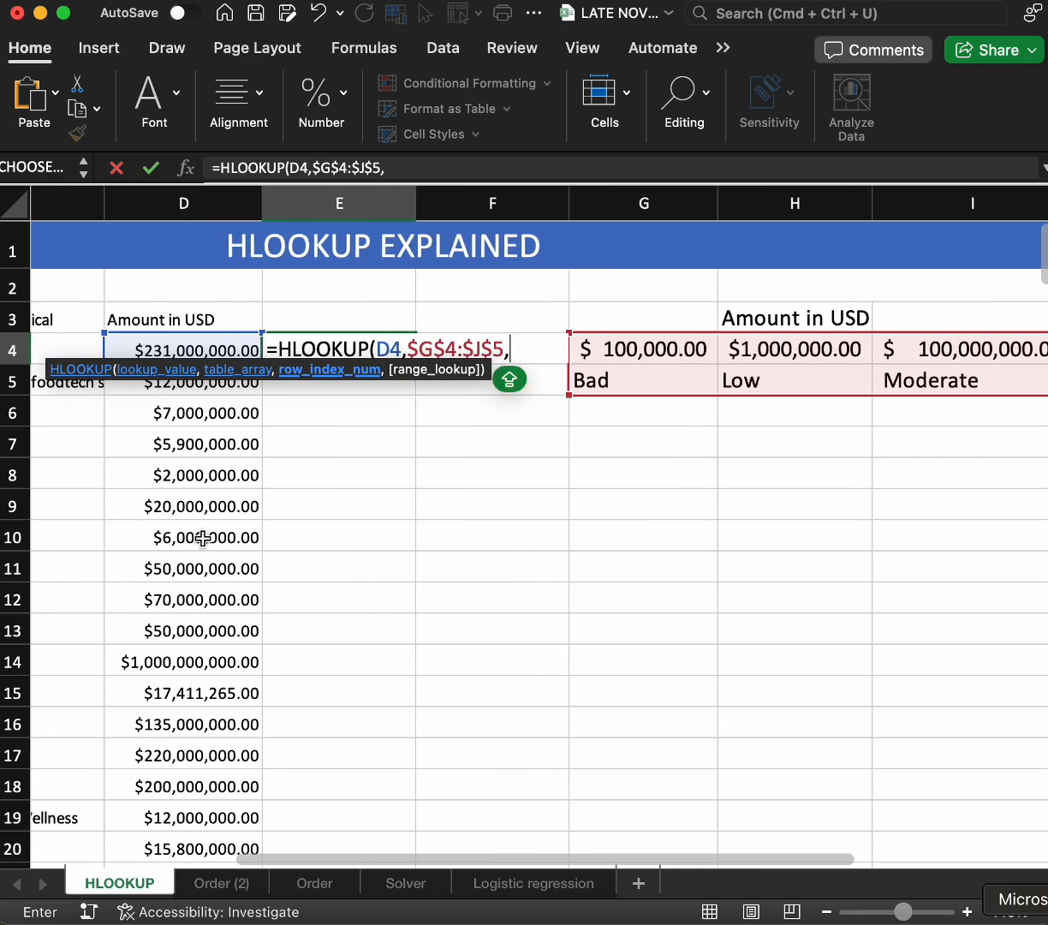
type("2")
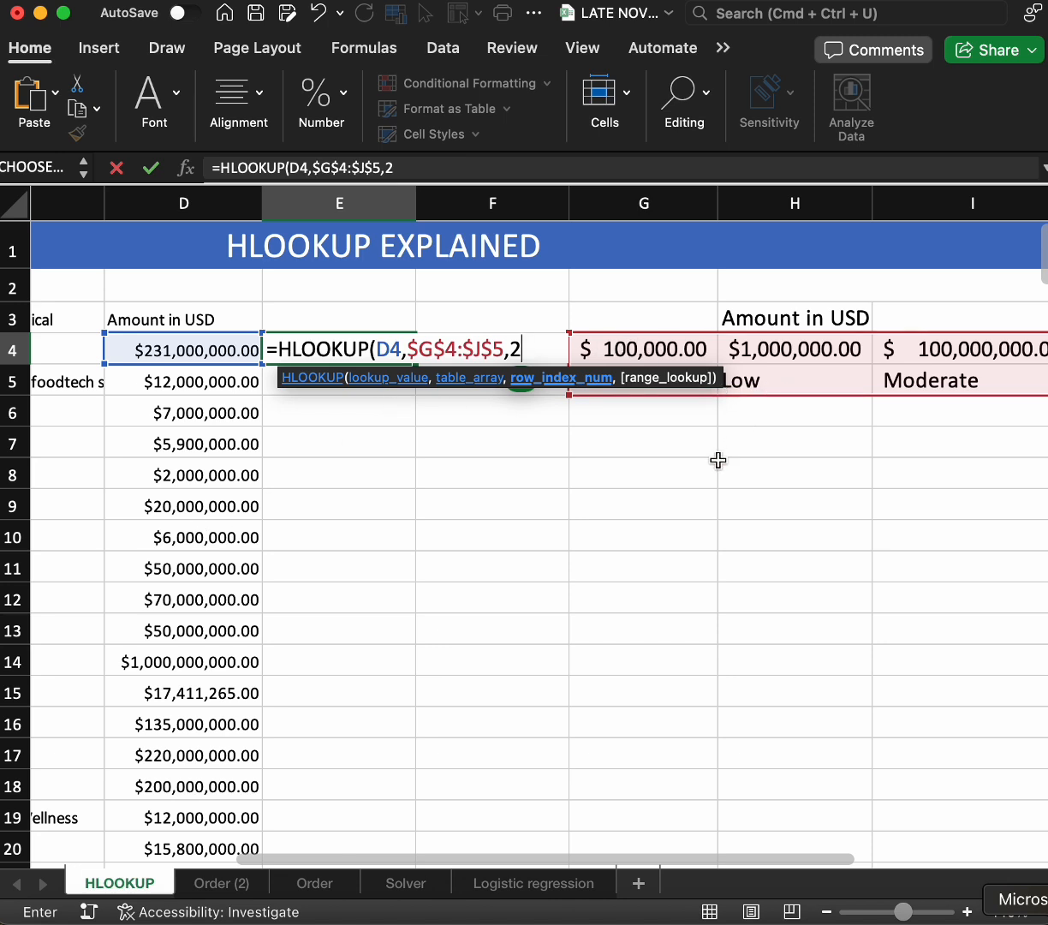
type(",")
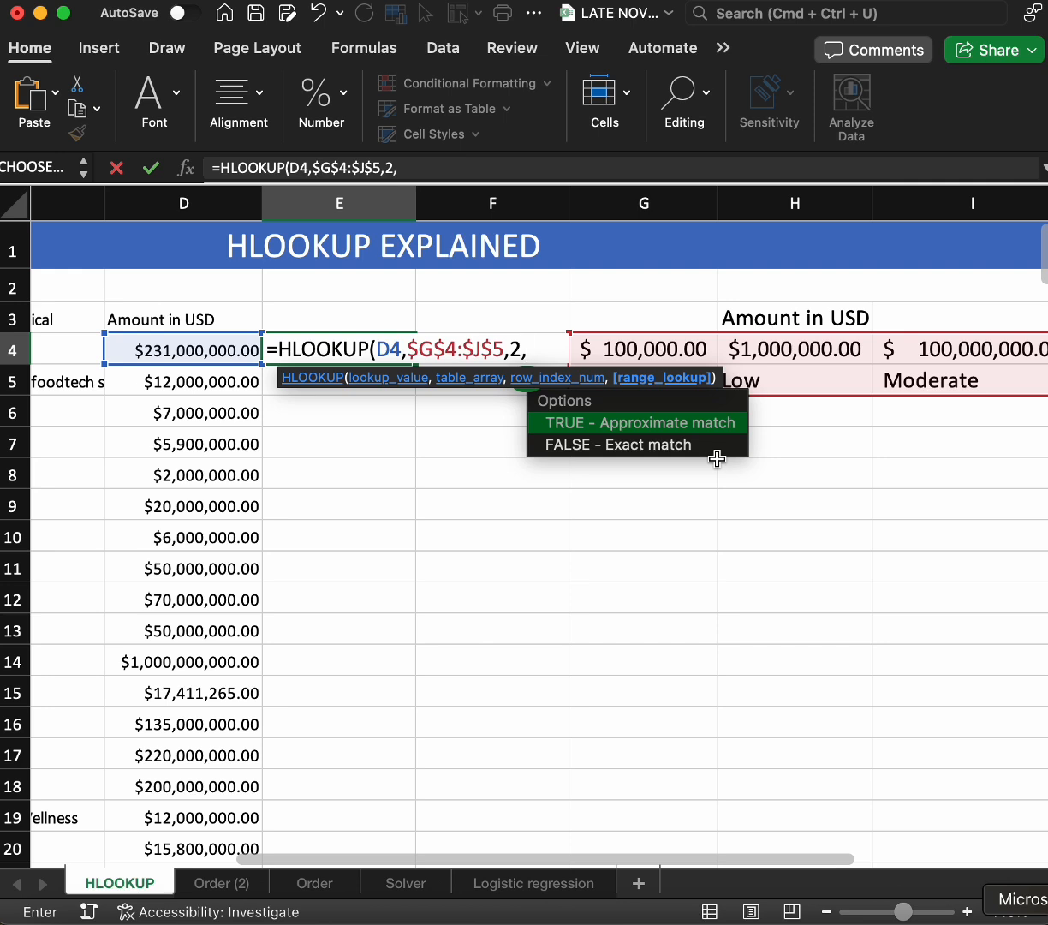
type("TRUE")
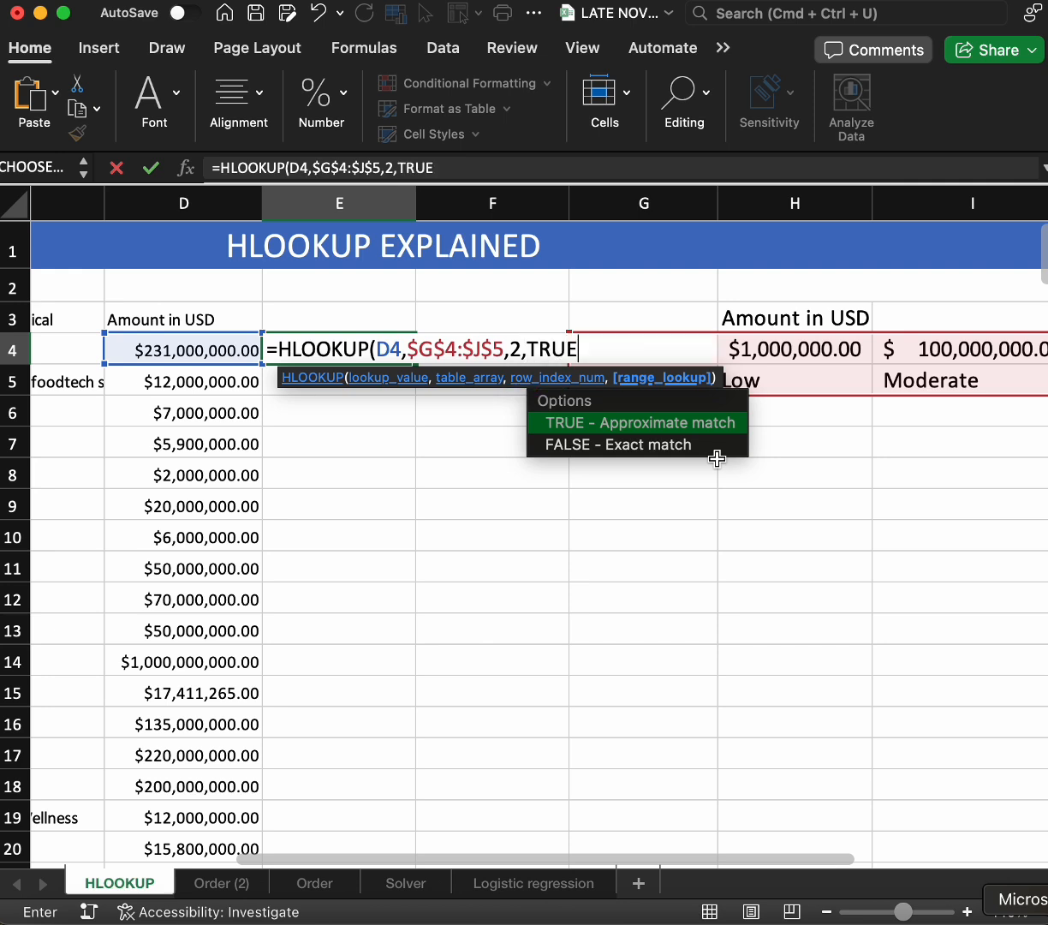
type(")")
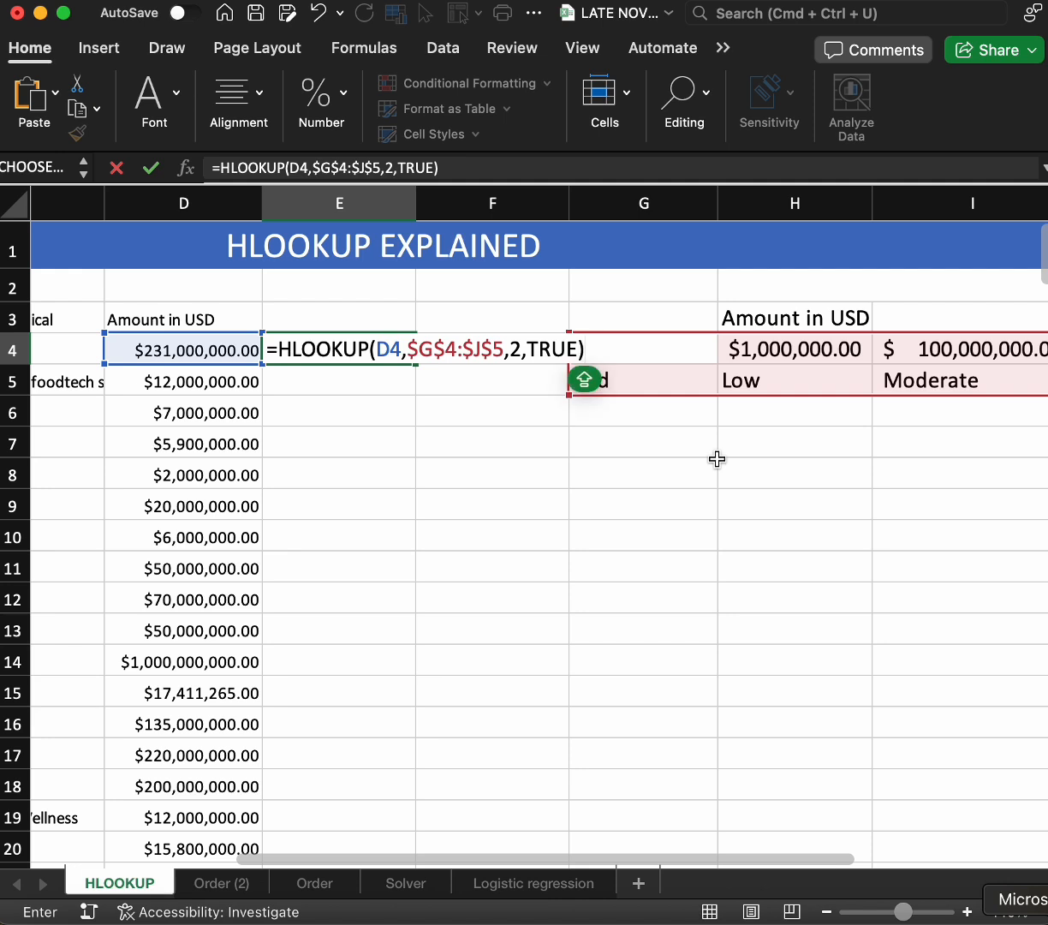
key("Return")
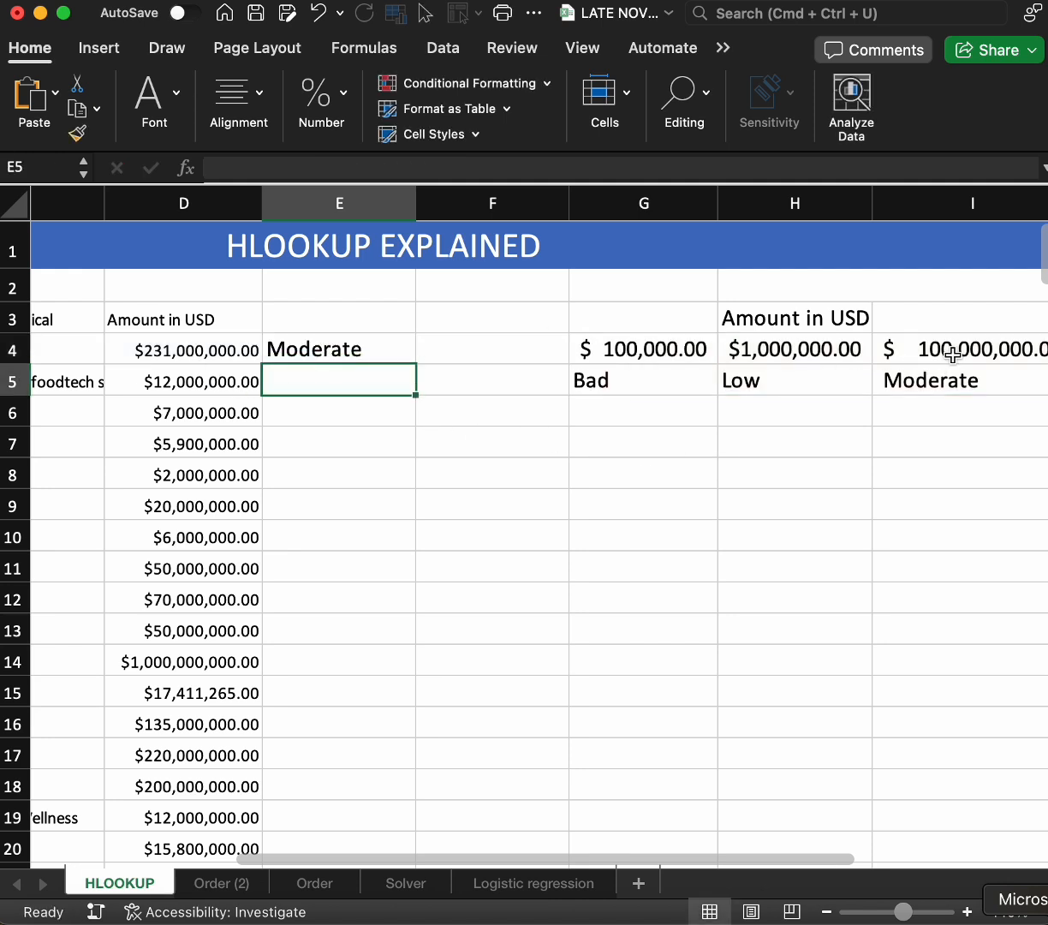
Fill the E4 HLOOKUP formula down column E alongside the amounts and review the resulting grades
left_click(376, 348)
double_click(418, 361)
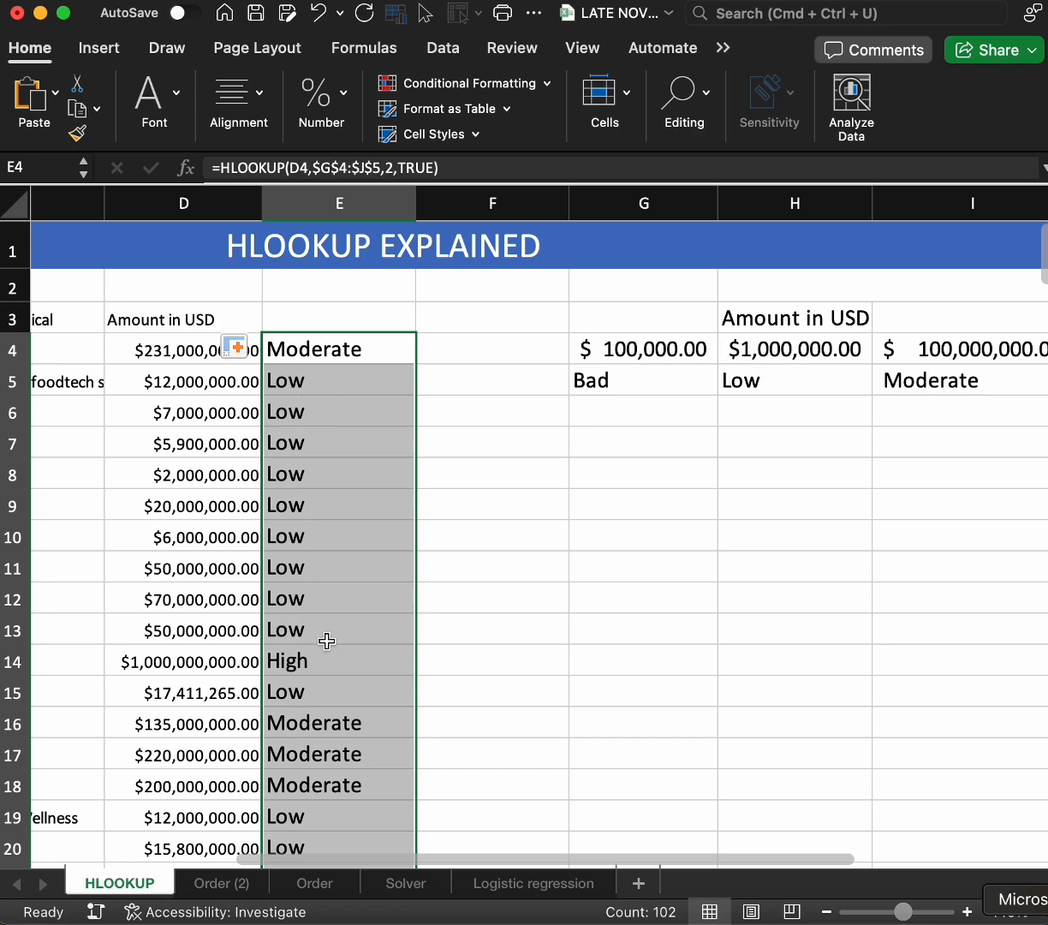
scroll(327, 641, "down", 5)
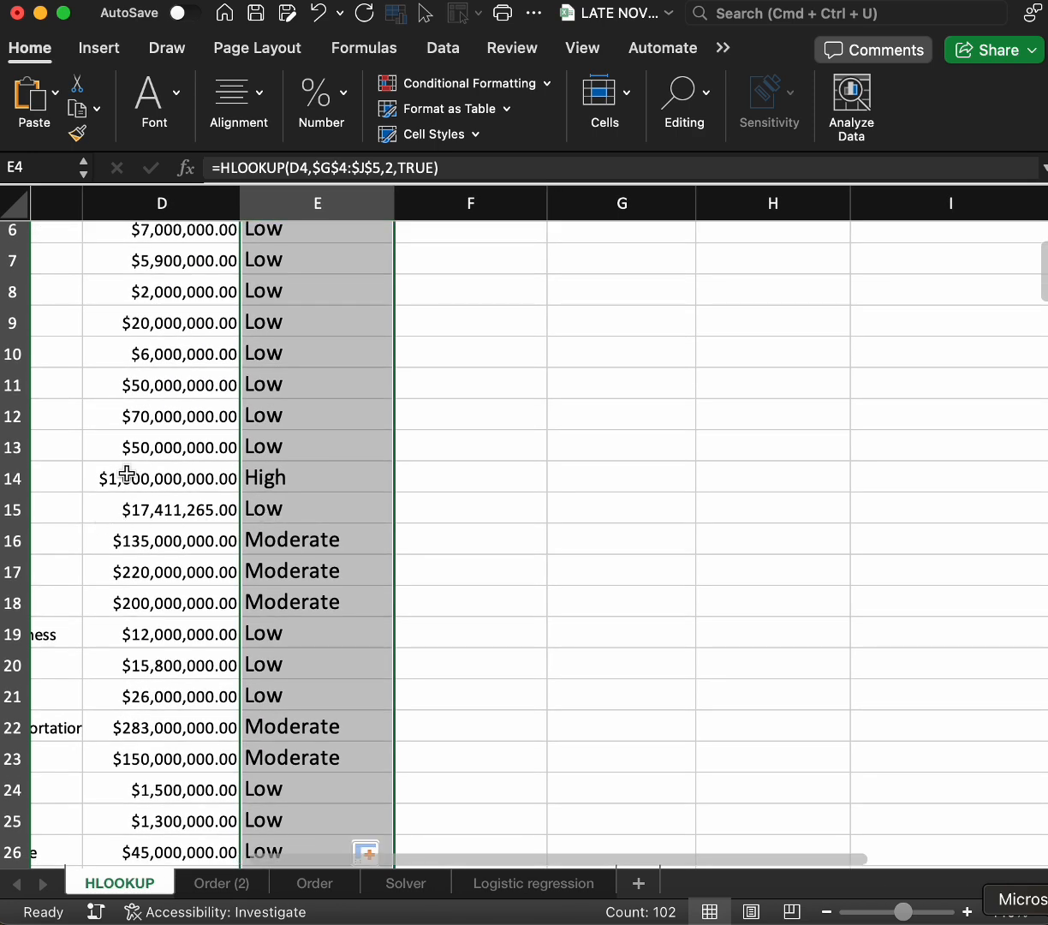
scroll(306, 599, "down", 10)
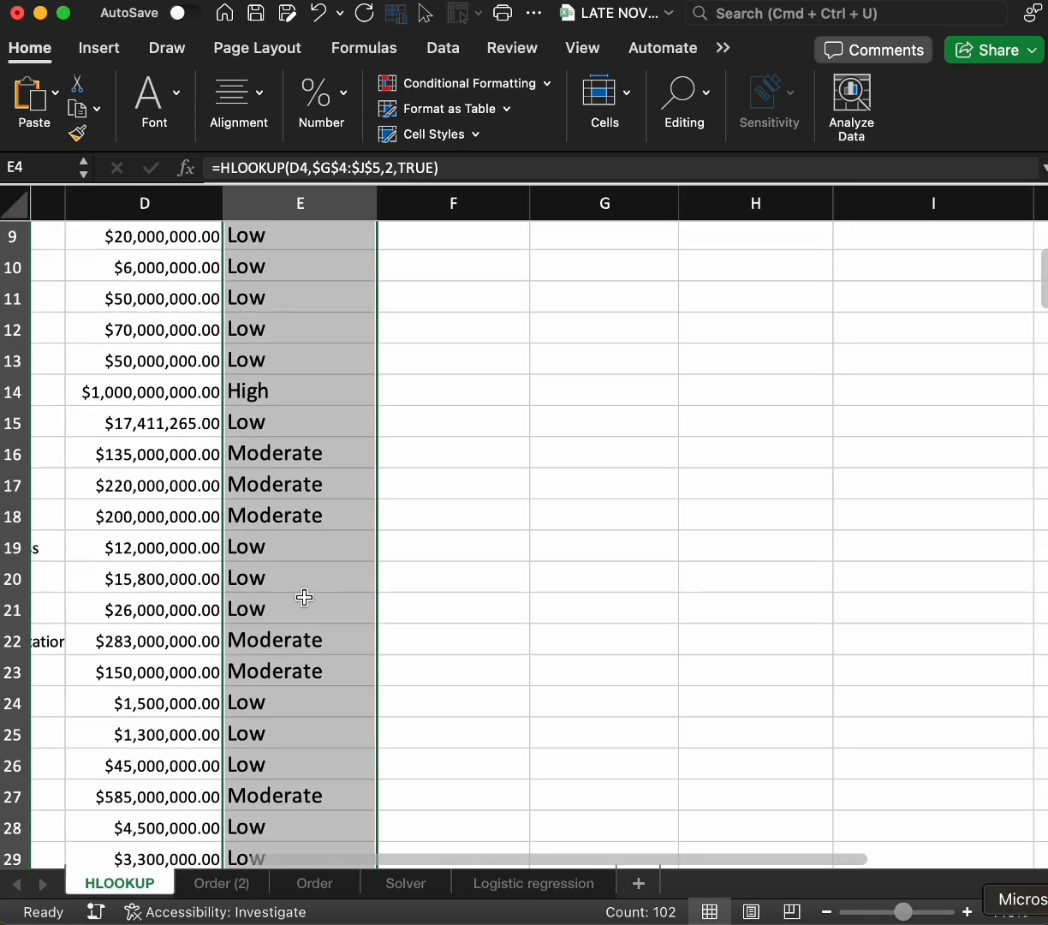
scroll(304, 596, "down", 7)
scroll(304, 597, "left", 2)
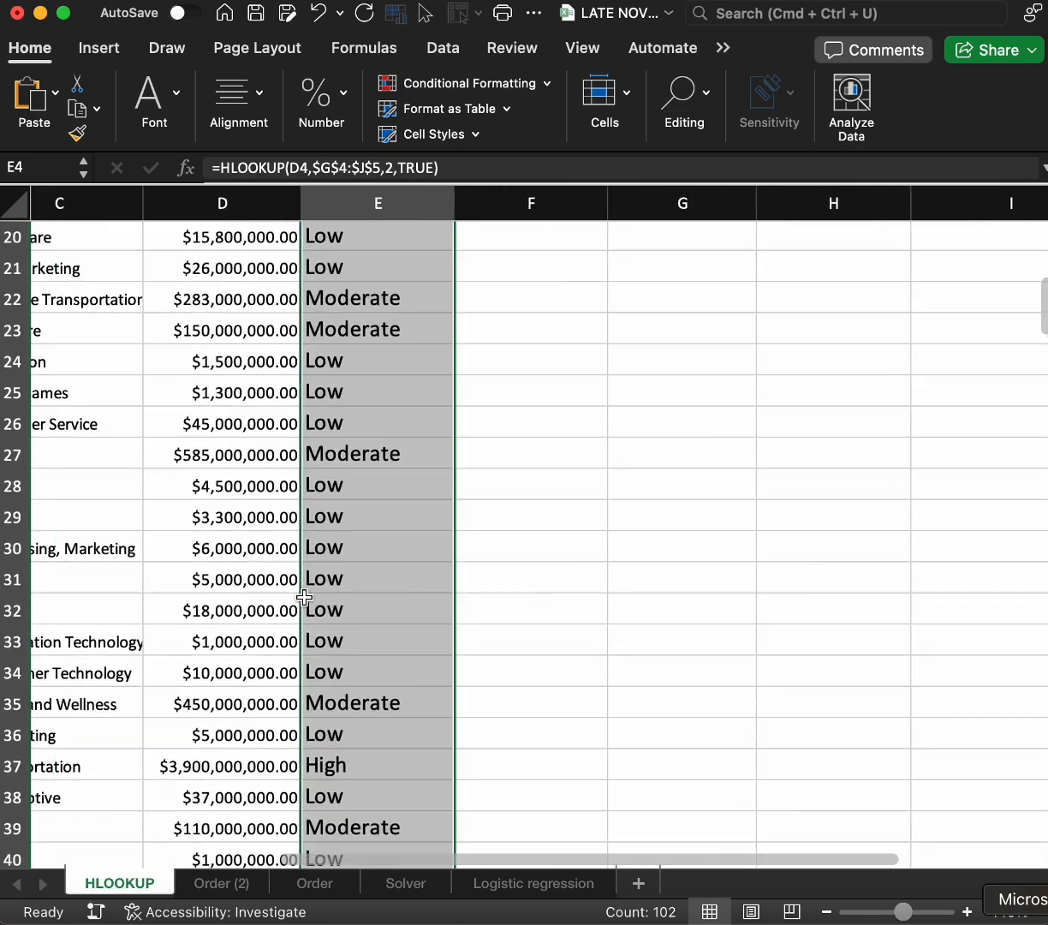
scroll(304, 597, "down", 10)
scroll(304, 597, "right", 2)
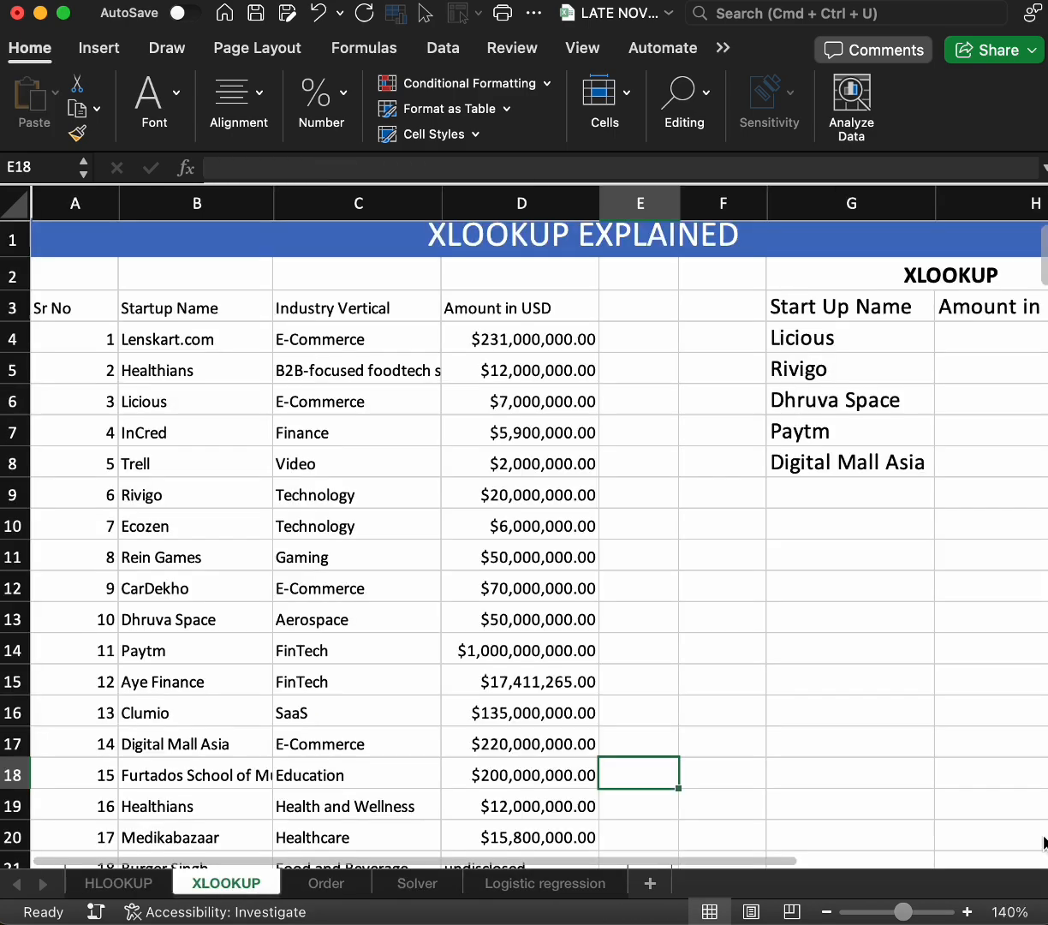
Start an XLOOKUP formula in cell H4 of the XLOOKUP sheet, under Amount in USD
scroll(681, 524, "right", 2)
scroll(681, 524, "right", 4)
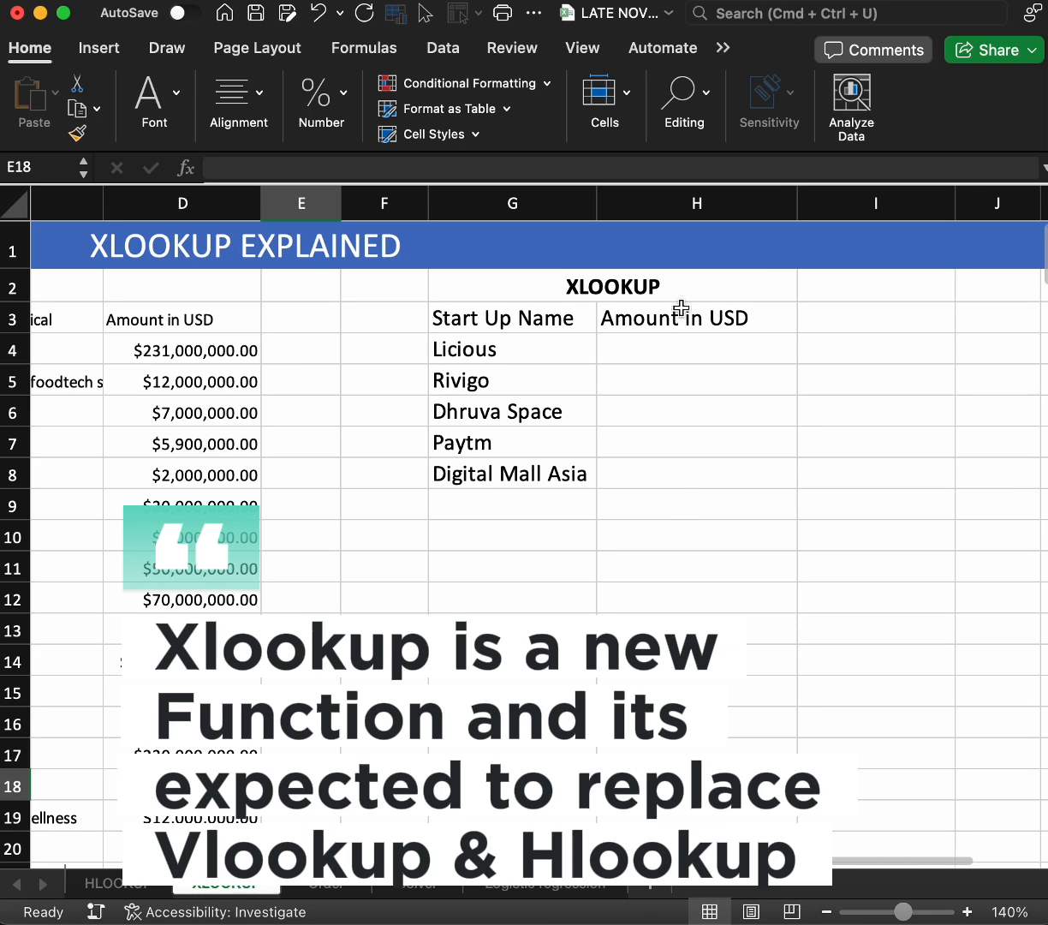
left_click(674, 346)
type("=")
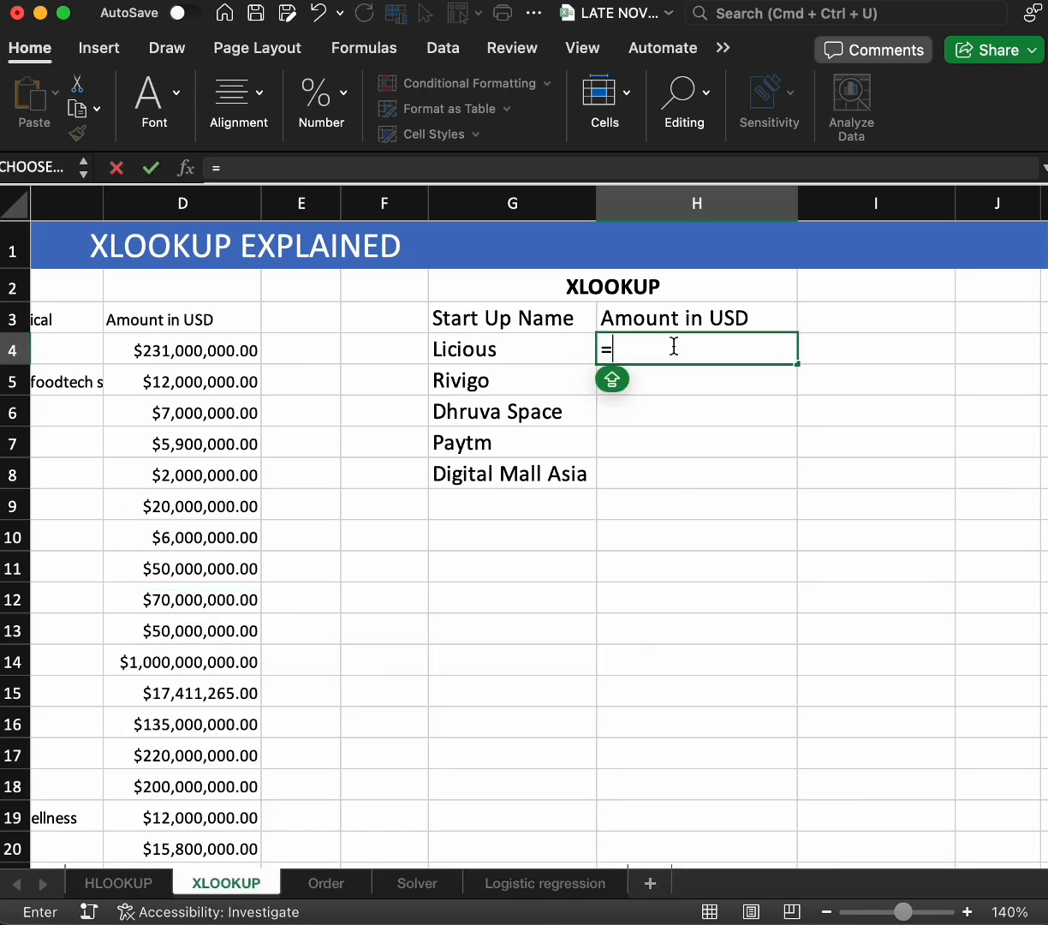
type("XL")
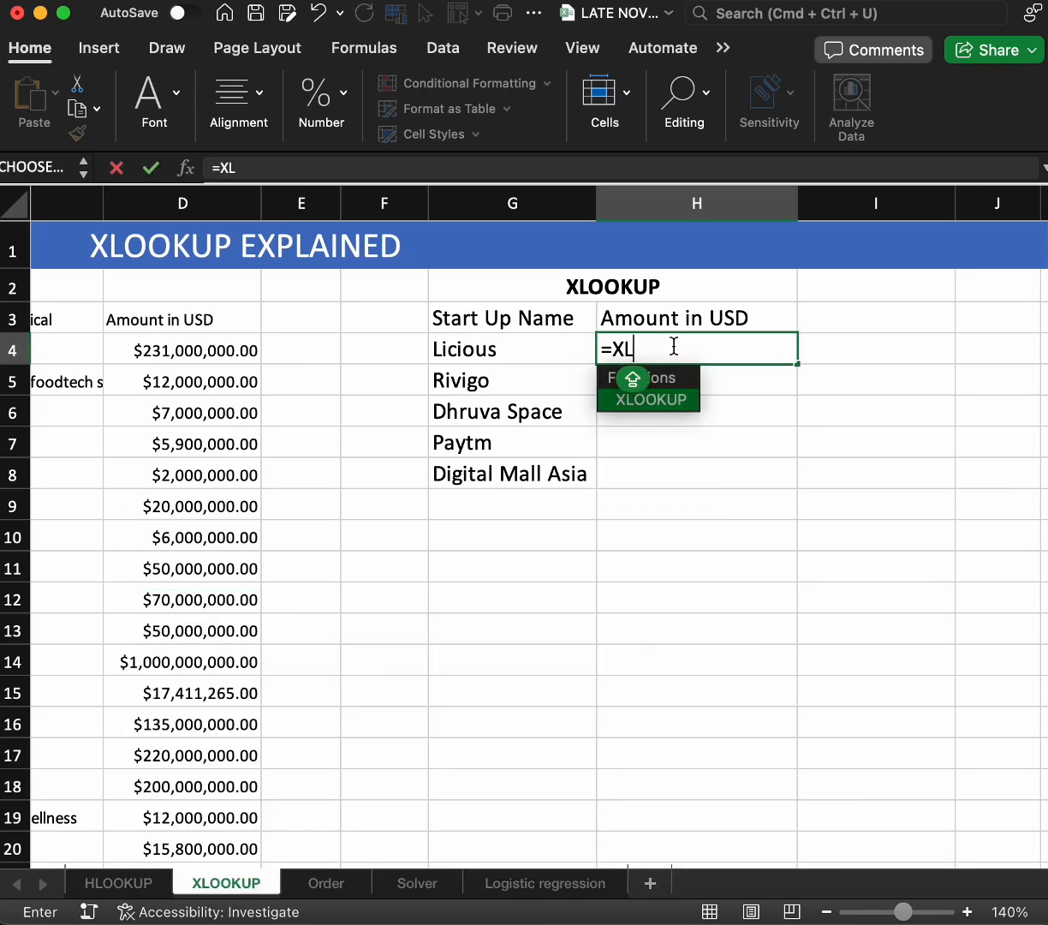
key("Tab")
Set the XLOOKUP lookup value to the startup name in G4 with its column locked as $G4
scroll(607, 571, "right", 2)
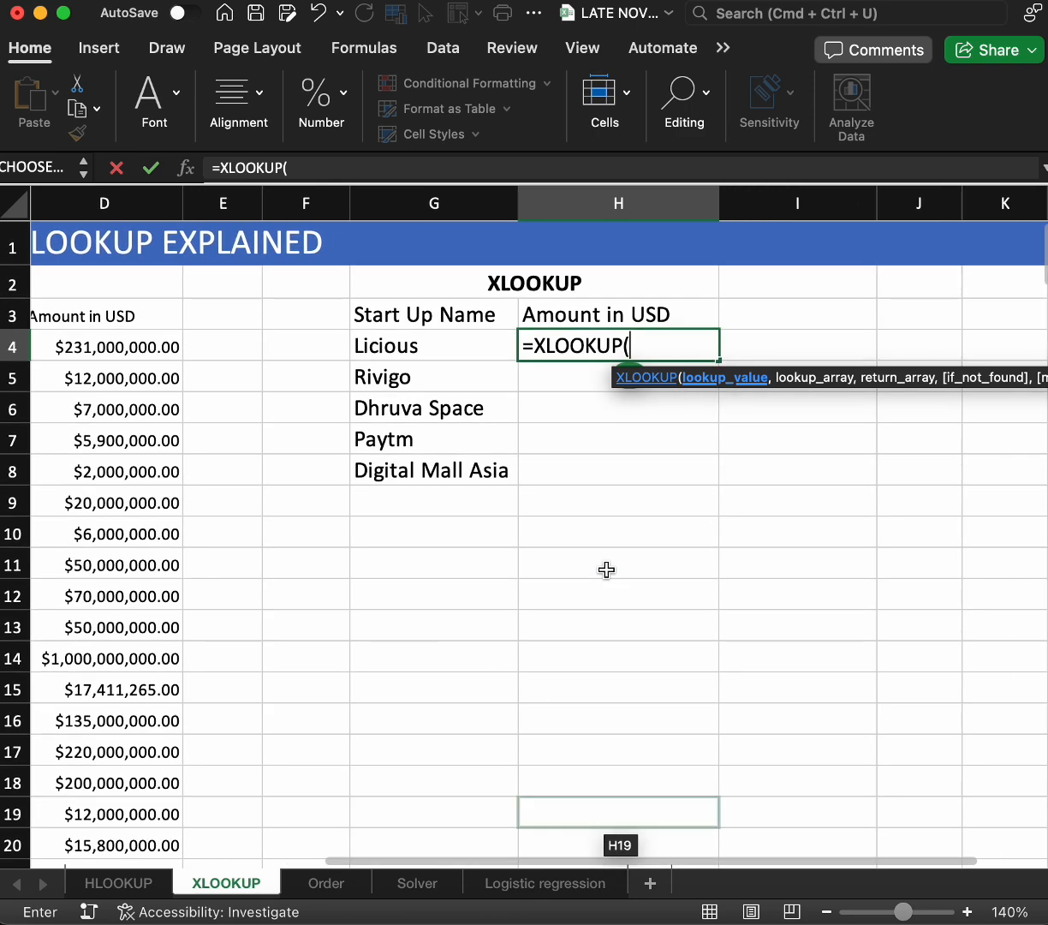
scroll(607, 570, "left", 2)
left_click(497, 343)
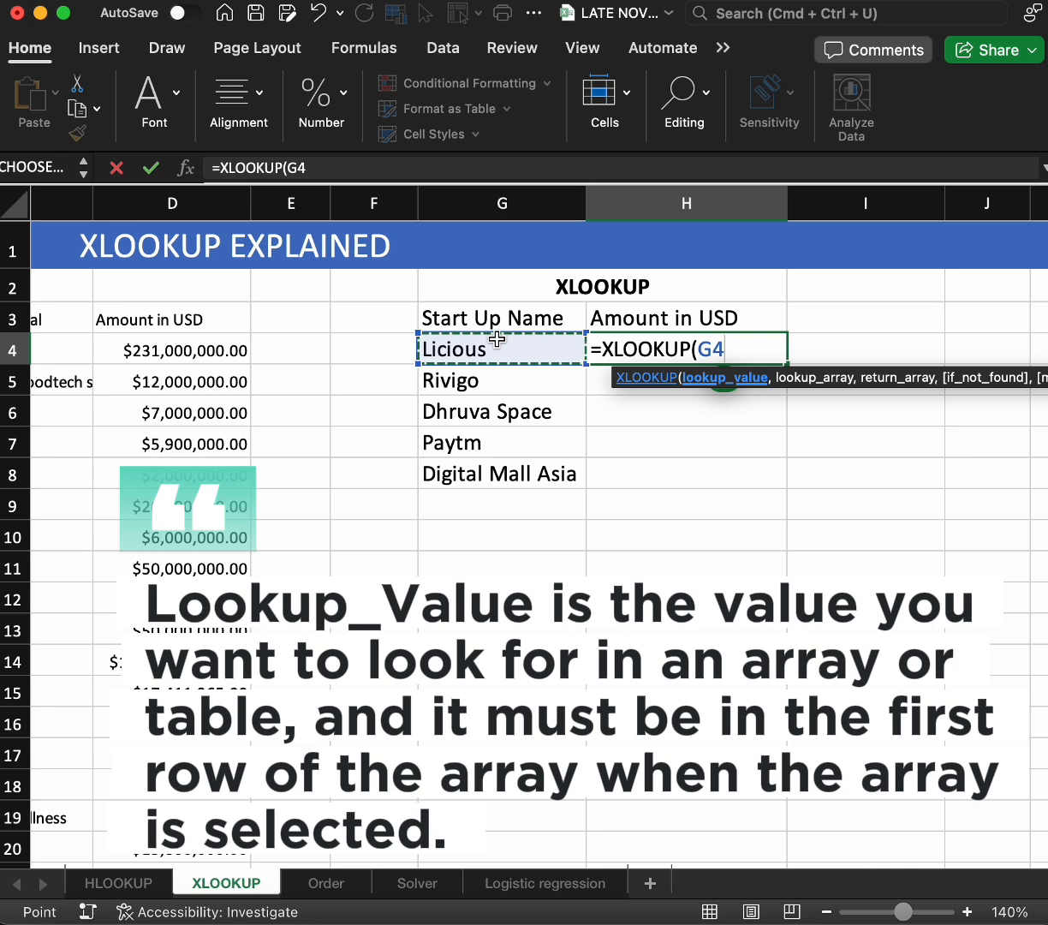
key("F4")
key("F4")
key("F4")
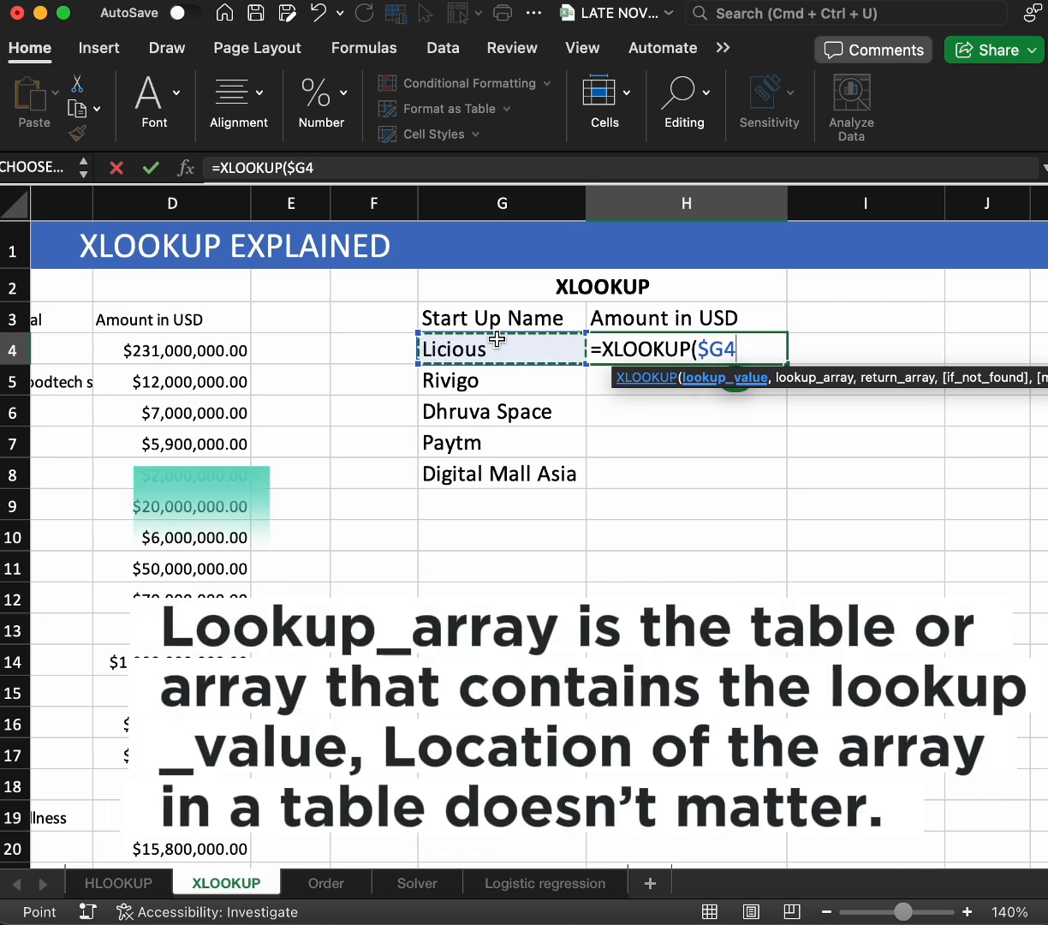
type(",")
Select the Startup Name range B4:B114 as the XLOOKUP lookup array
scroll(283, 517, "left", 5)
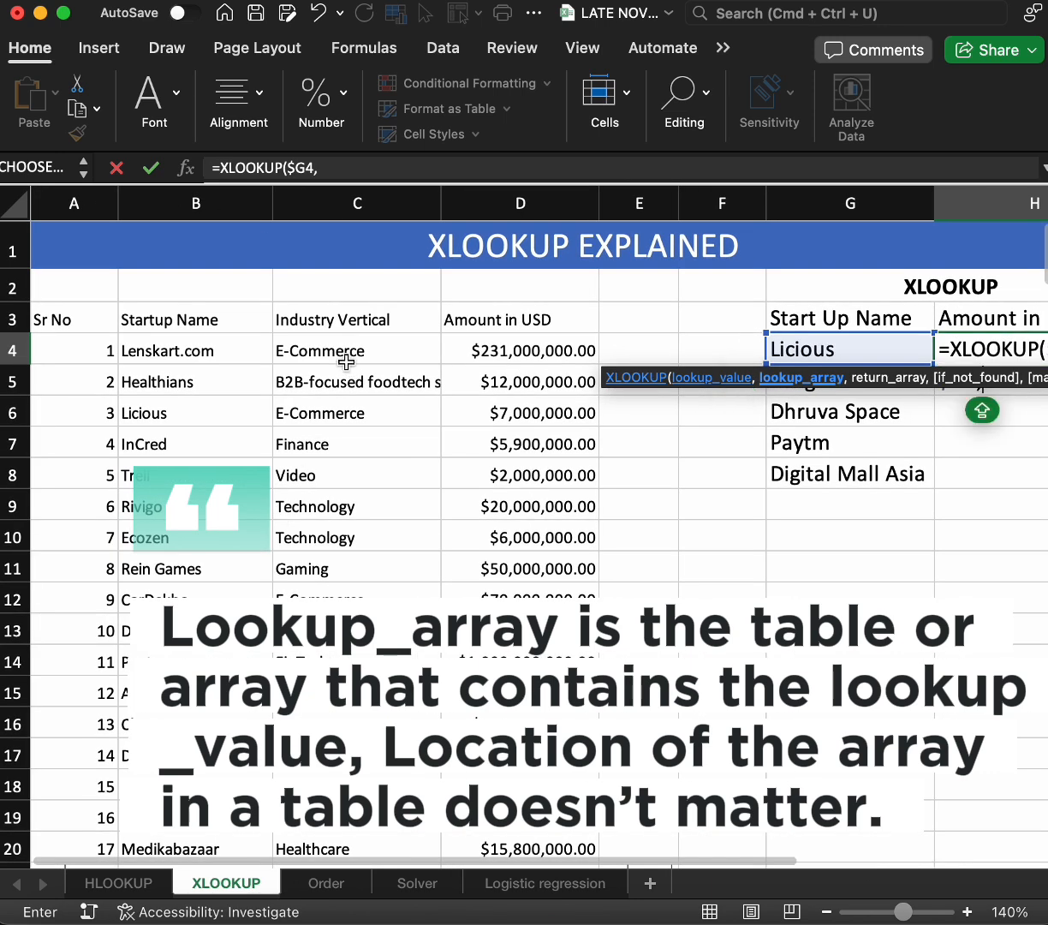
left_click(197, 342)
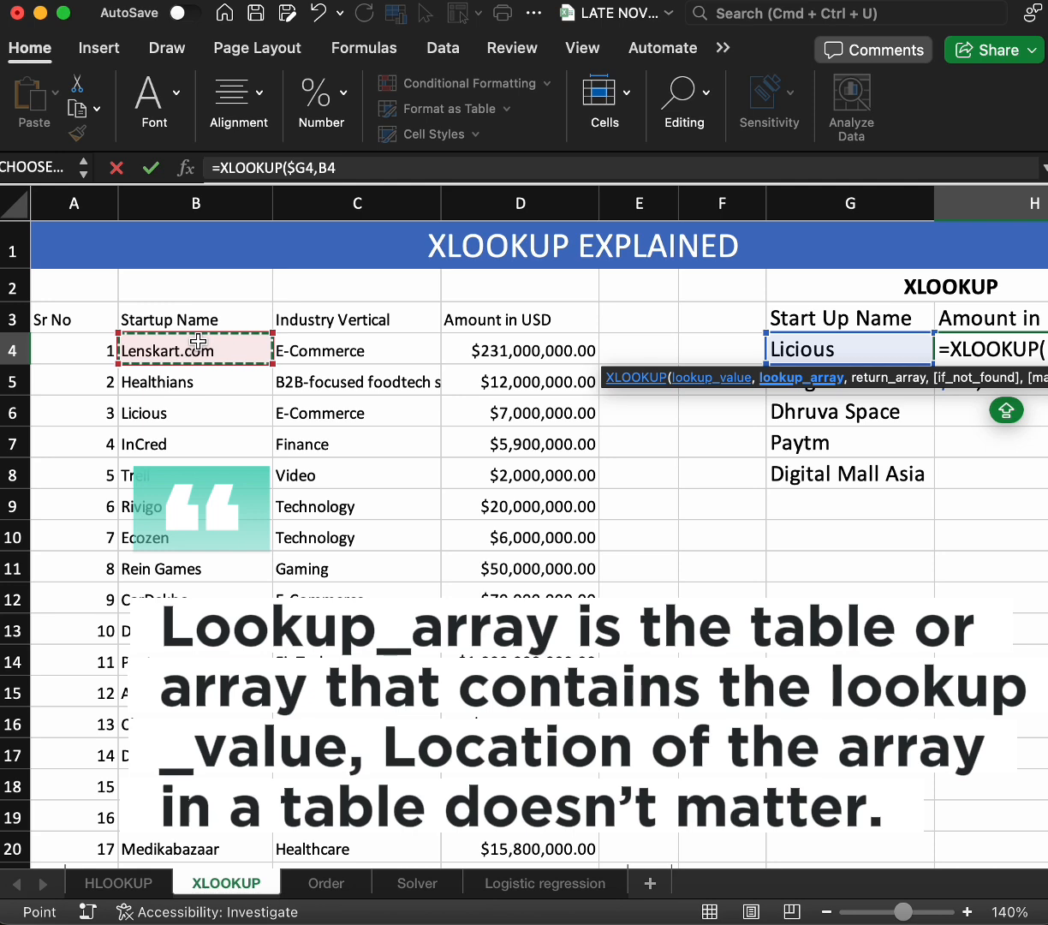
key("super+shift+Down")
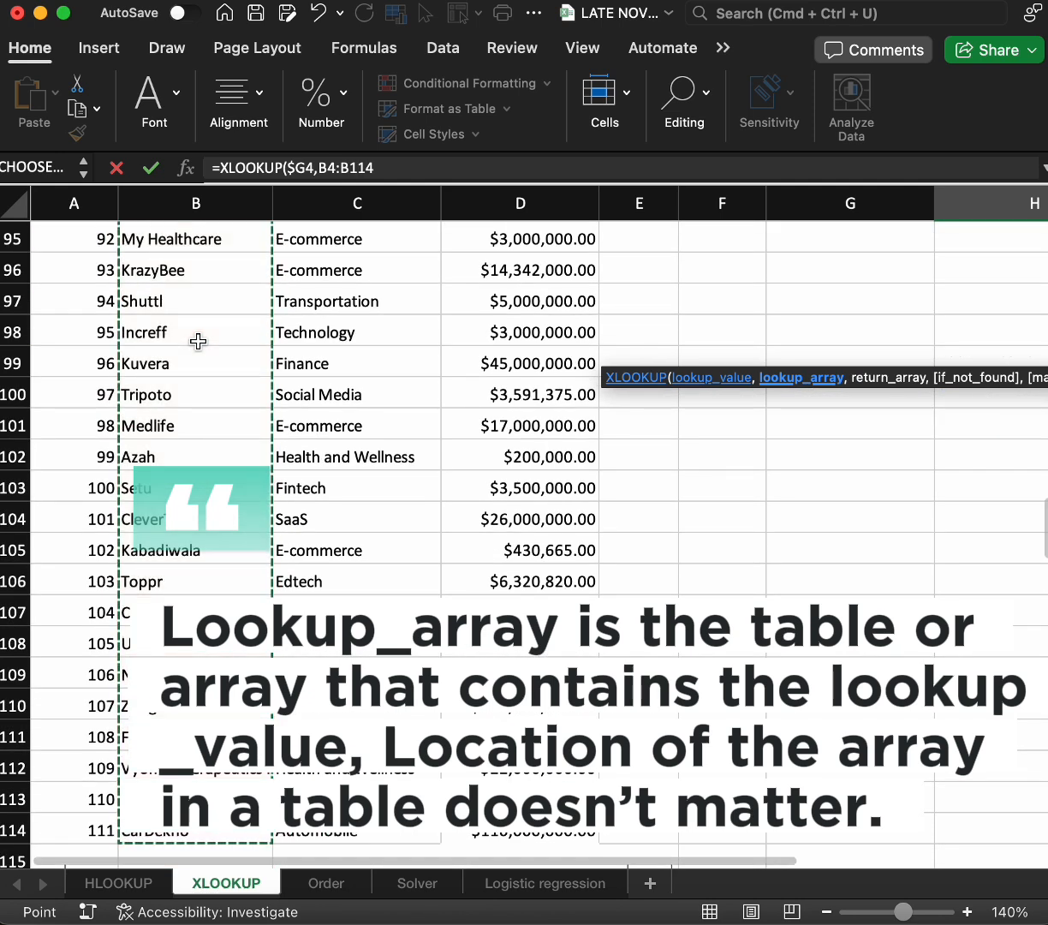
key("ctrl+super+u")
type(",")
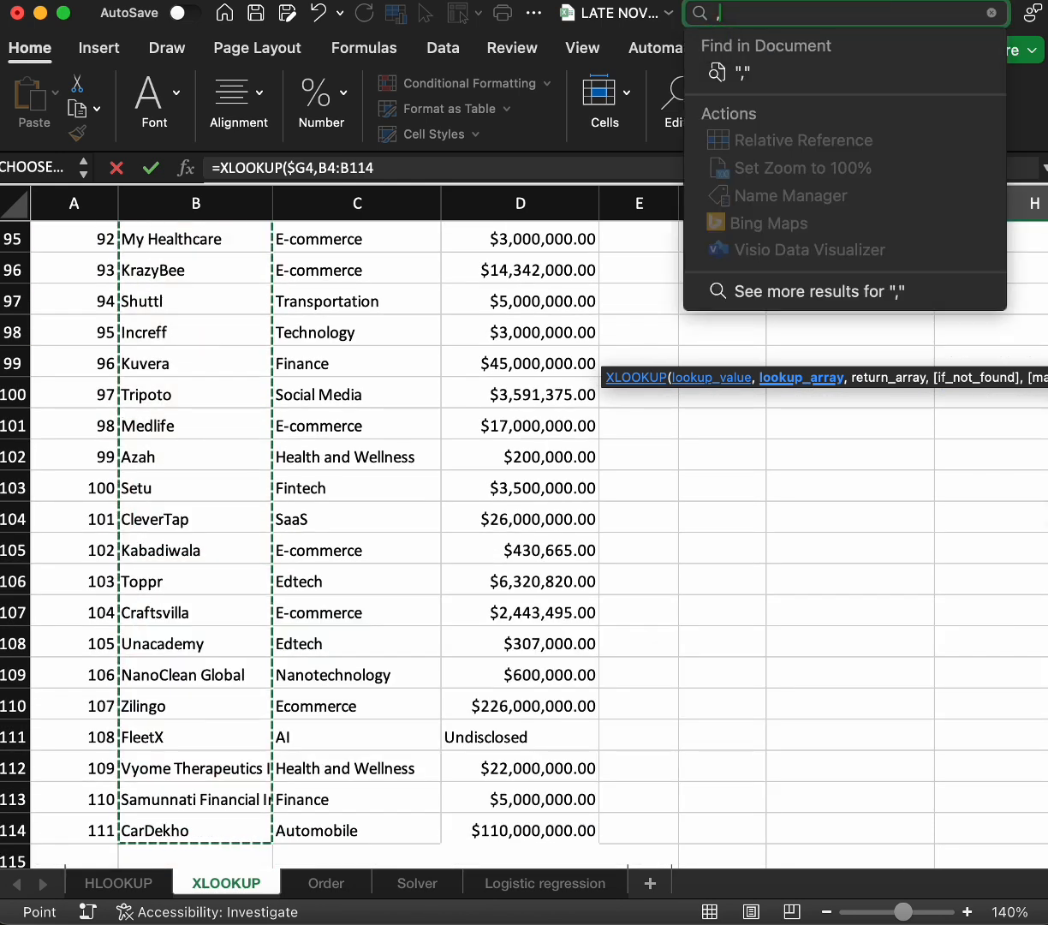
key("BackSpace")
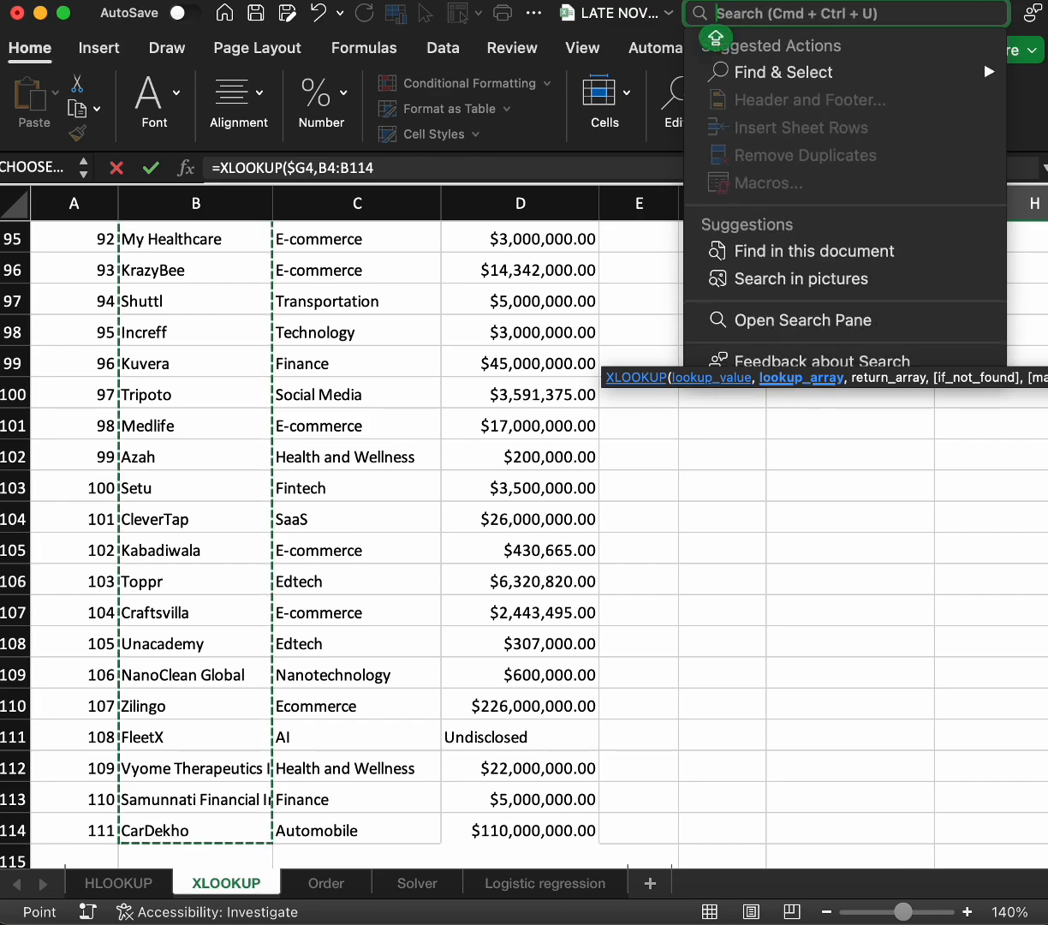
scroll(268, 780, "up", 3)
scroll(268, 781, "up", 20)
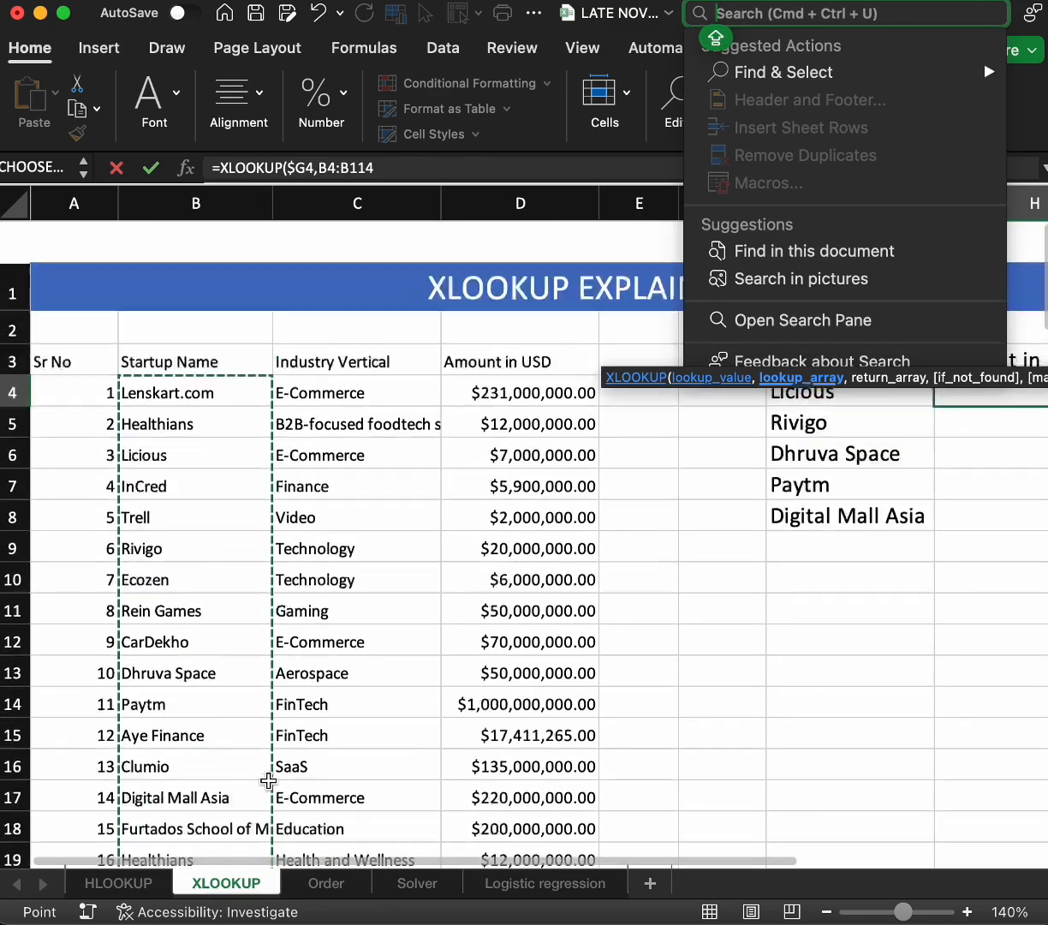
key("Escape")
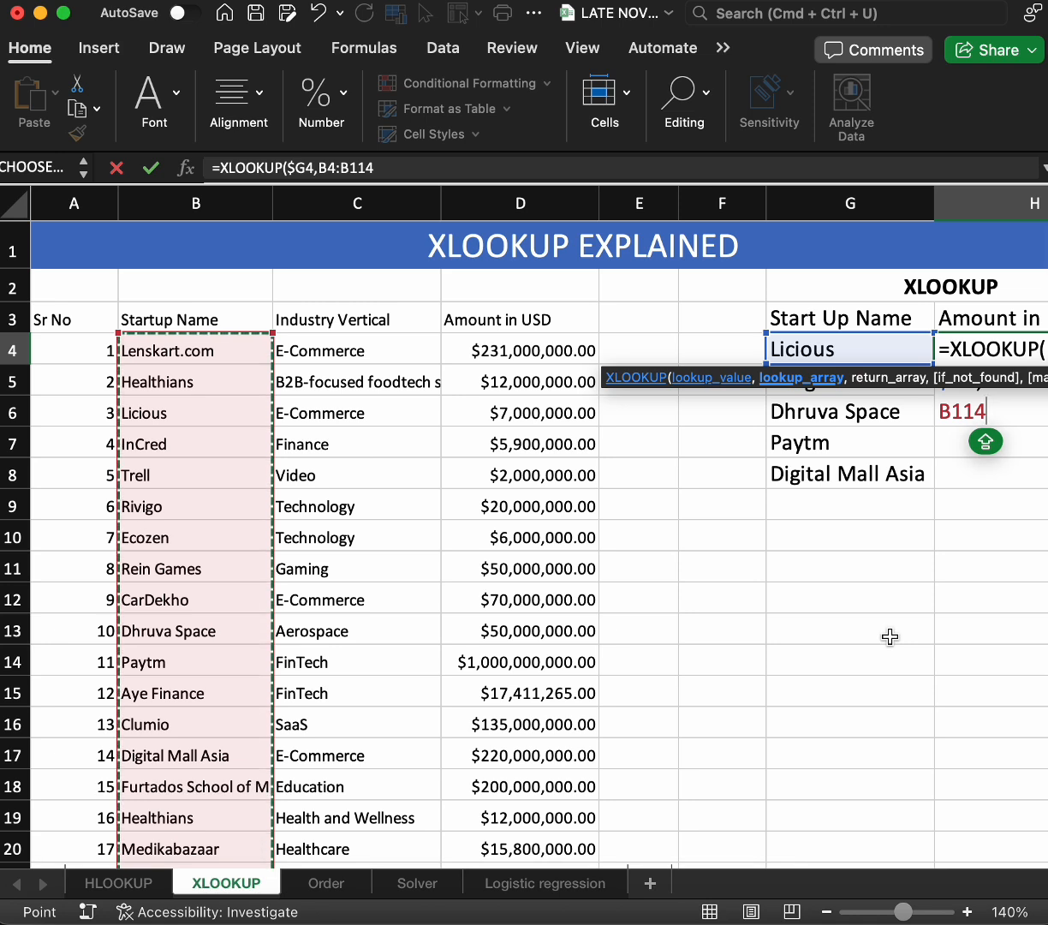
Make the lookup array absolute as $B$4:$B$114 and select the amounts D4:D114 as the return array
key("F4")
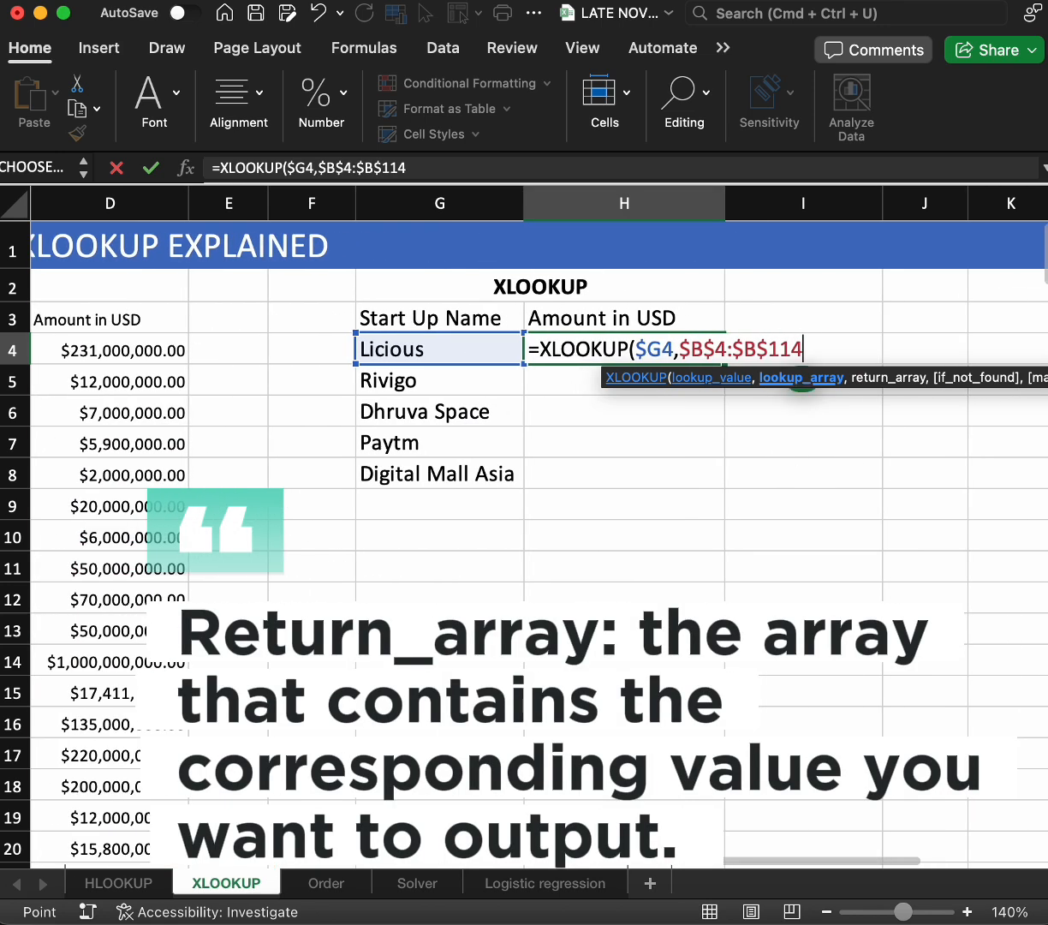
type(",")
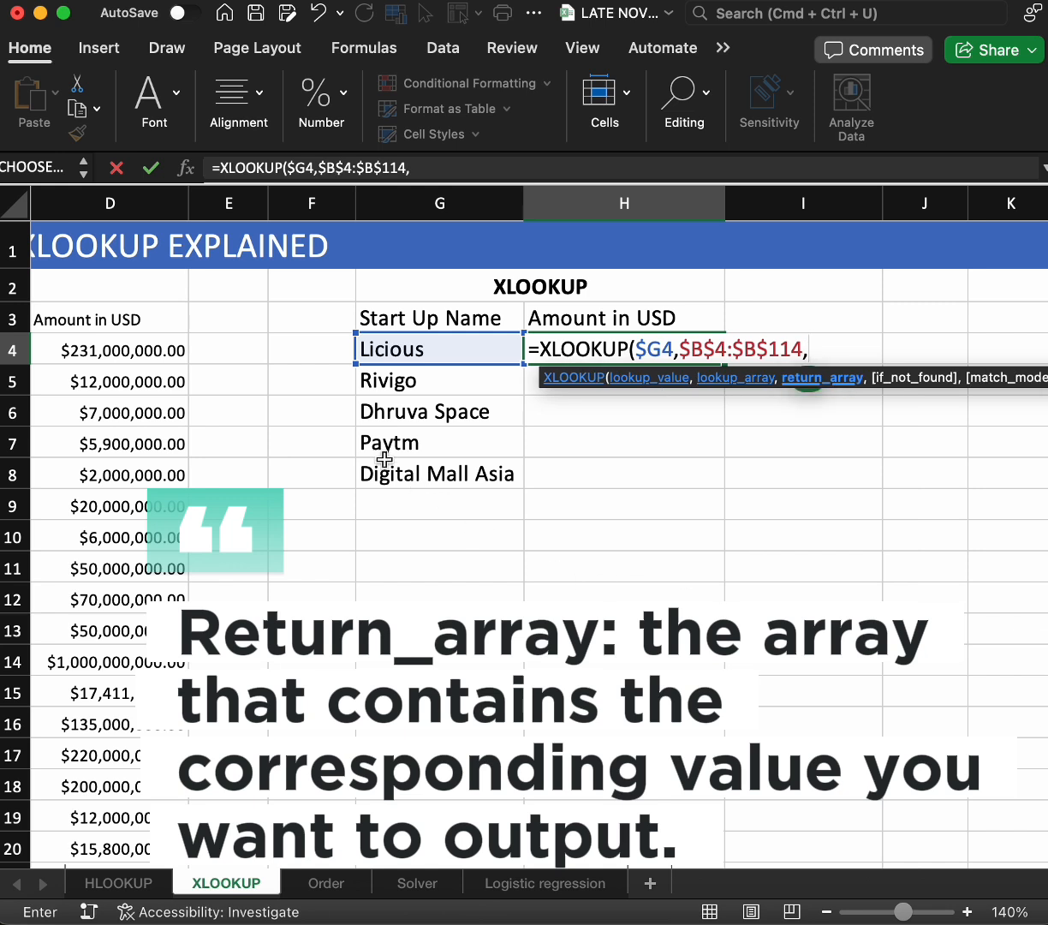
left_click(118, 345)
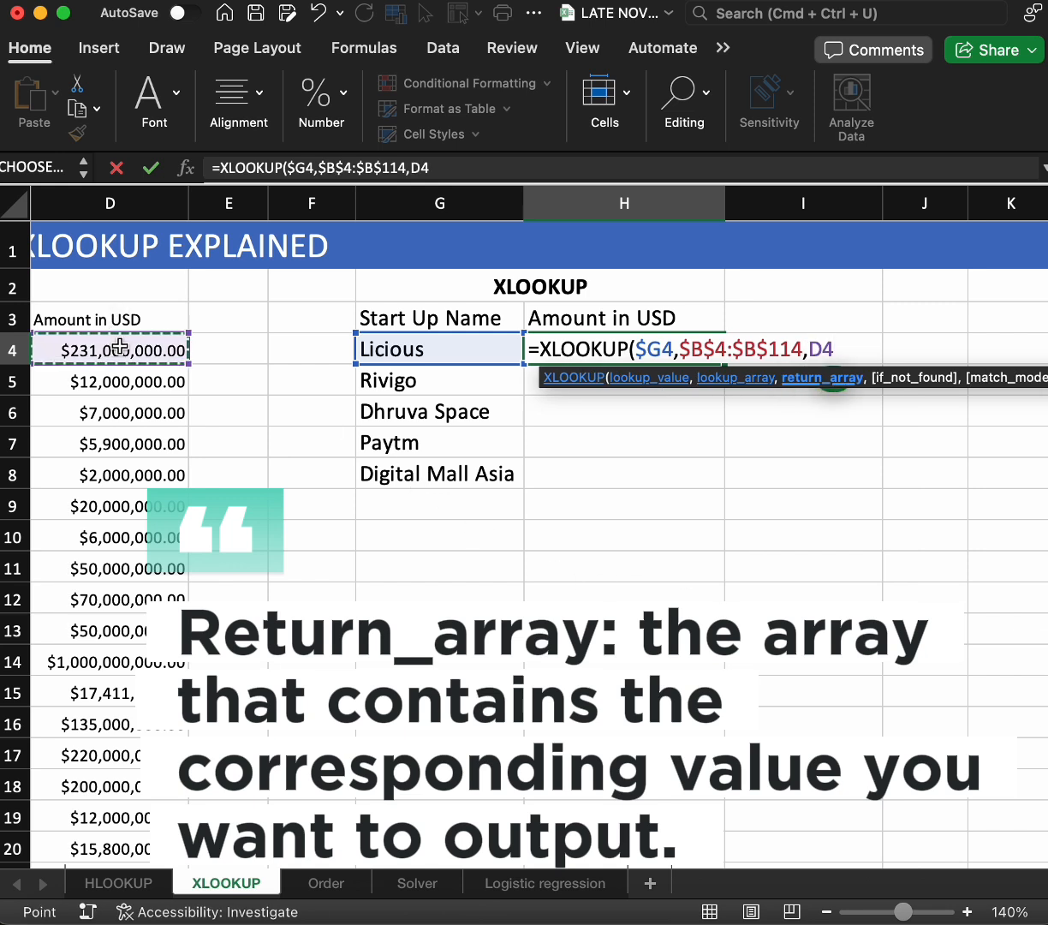
key("super+shift+Down")
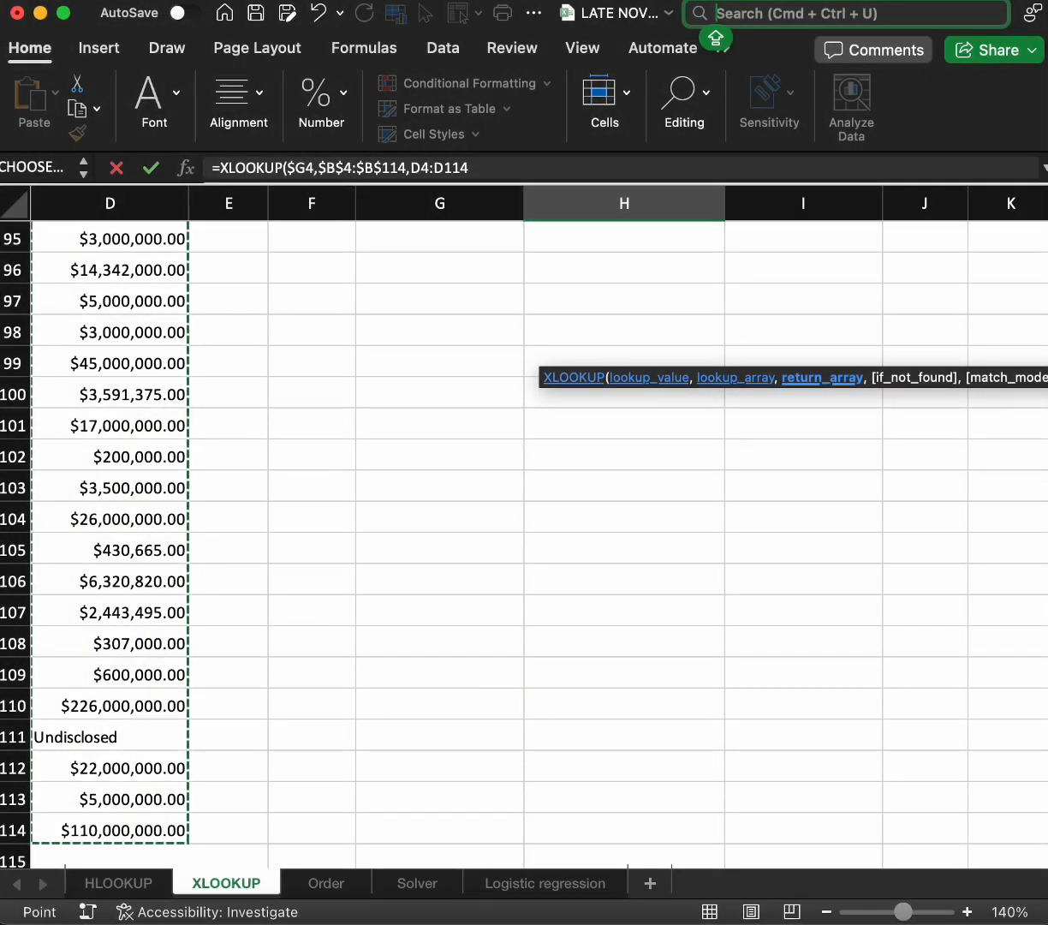
scroll(189, 533, "up", 20)
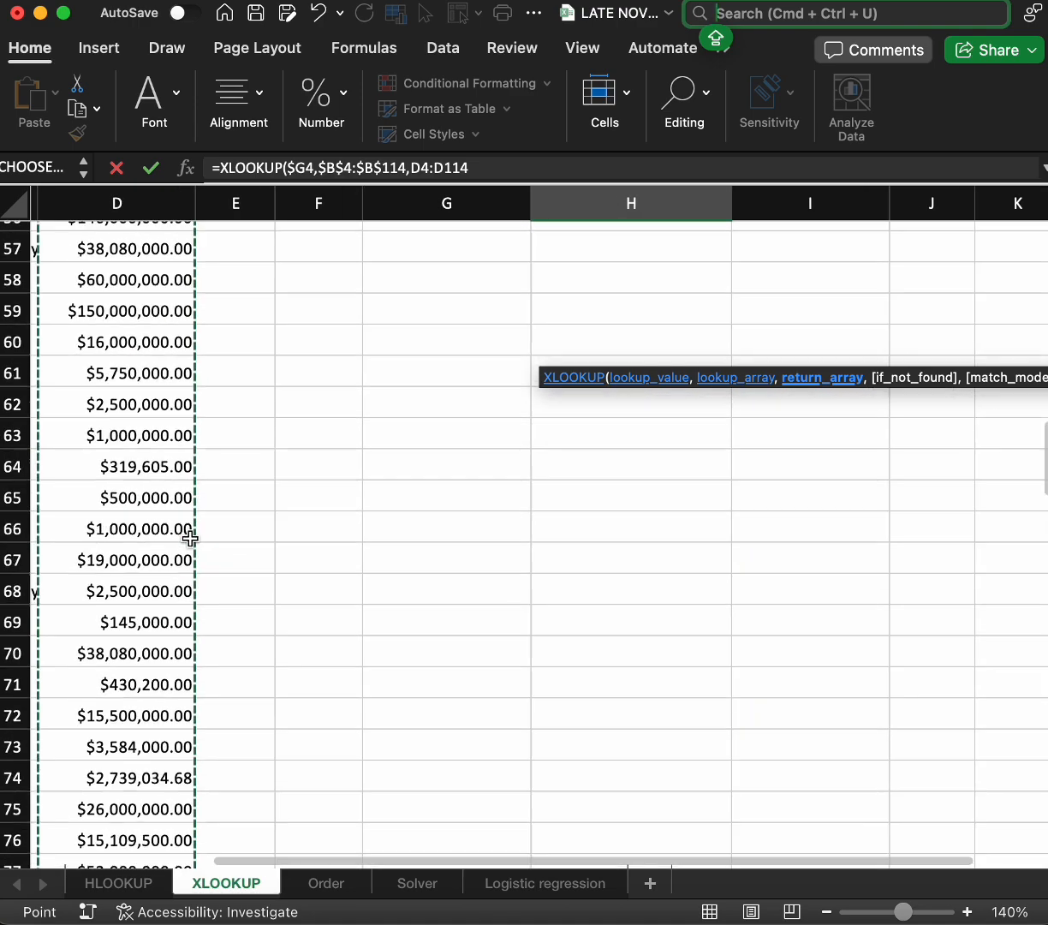
scroll(190, 537, "up", 5)
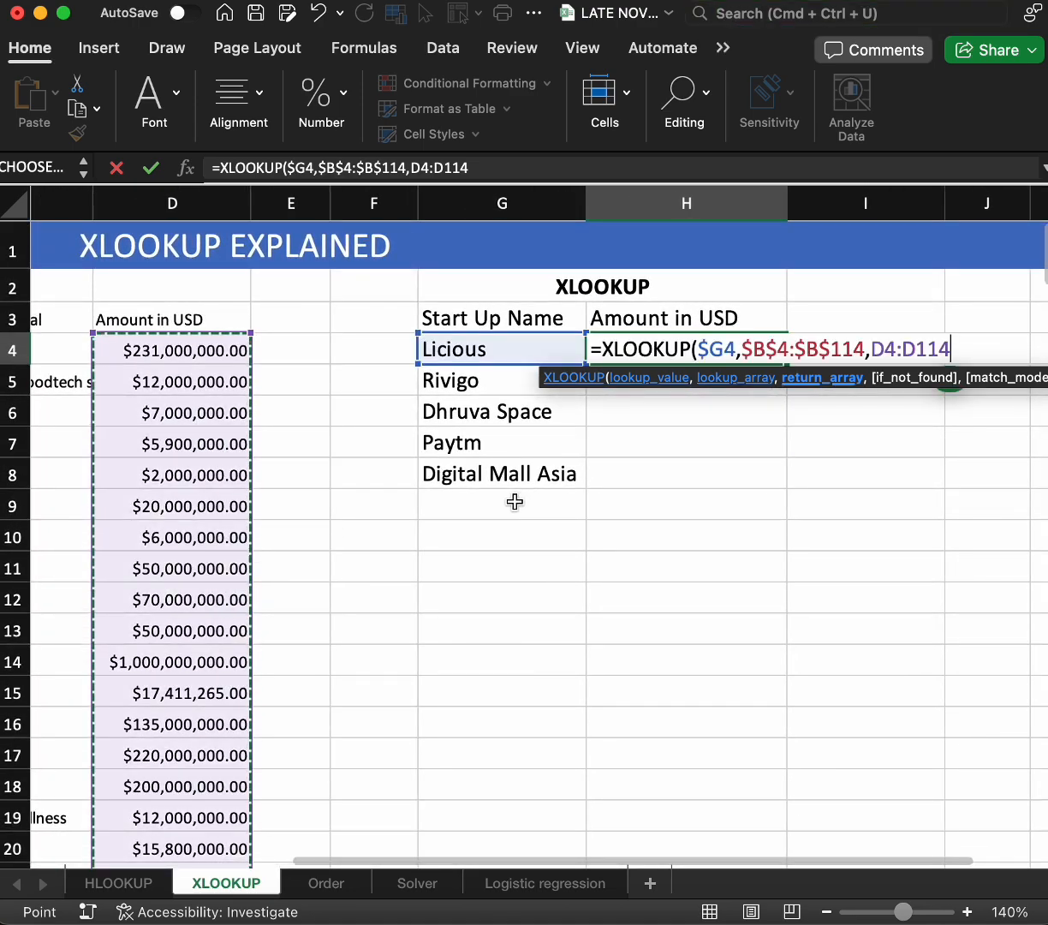
Make the XLOOKUP return array absolute as $D$4:$D$114 and continue to the if_not_found argument
key("F4")
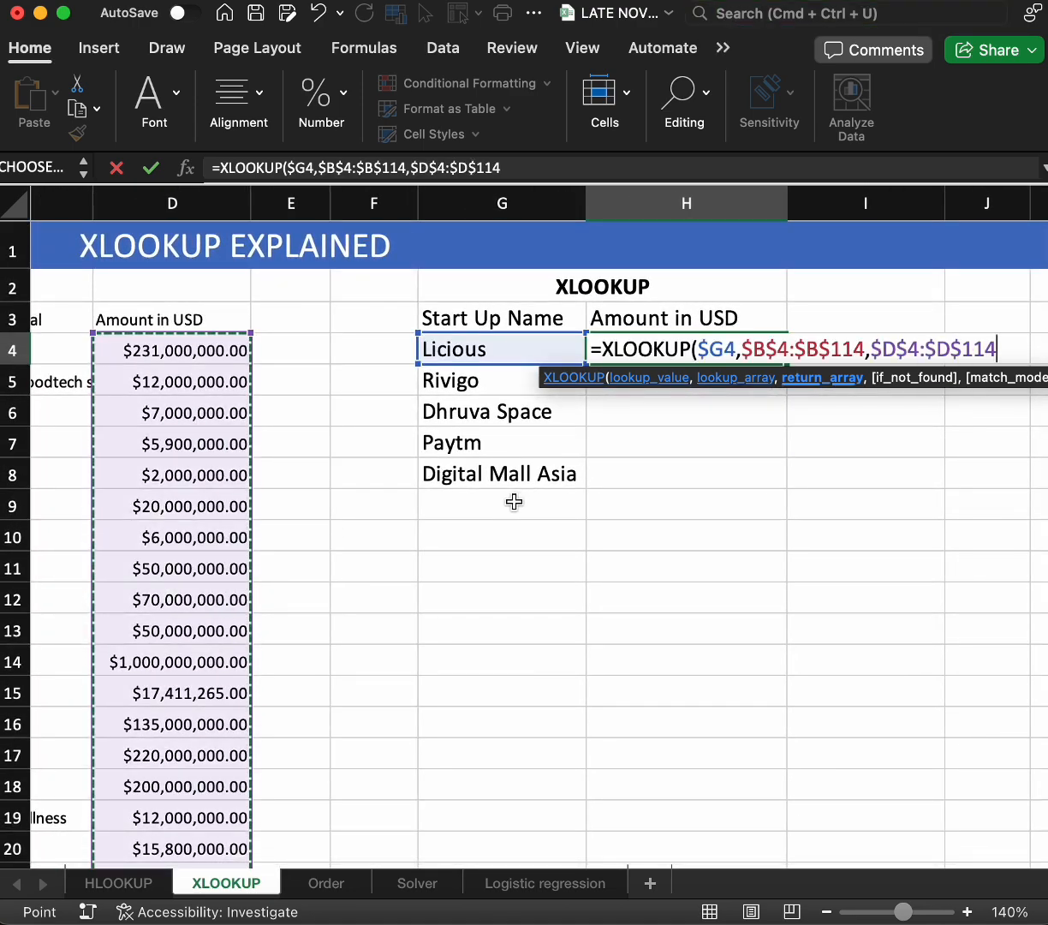
type(",")
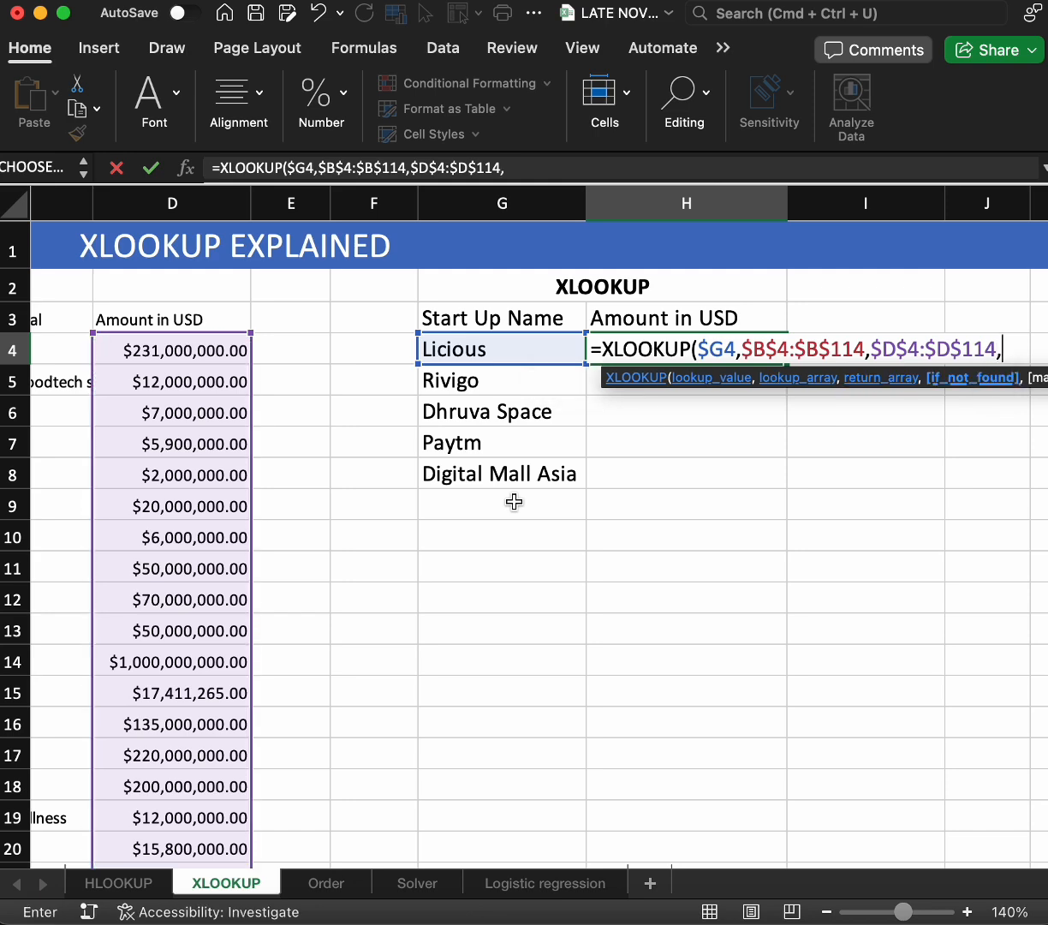
scroll(515, 652, "right", 2)
scroll(515, 652, "left", 1)
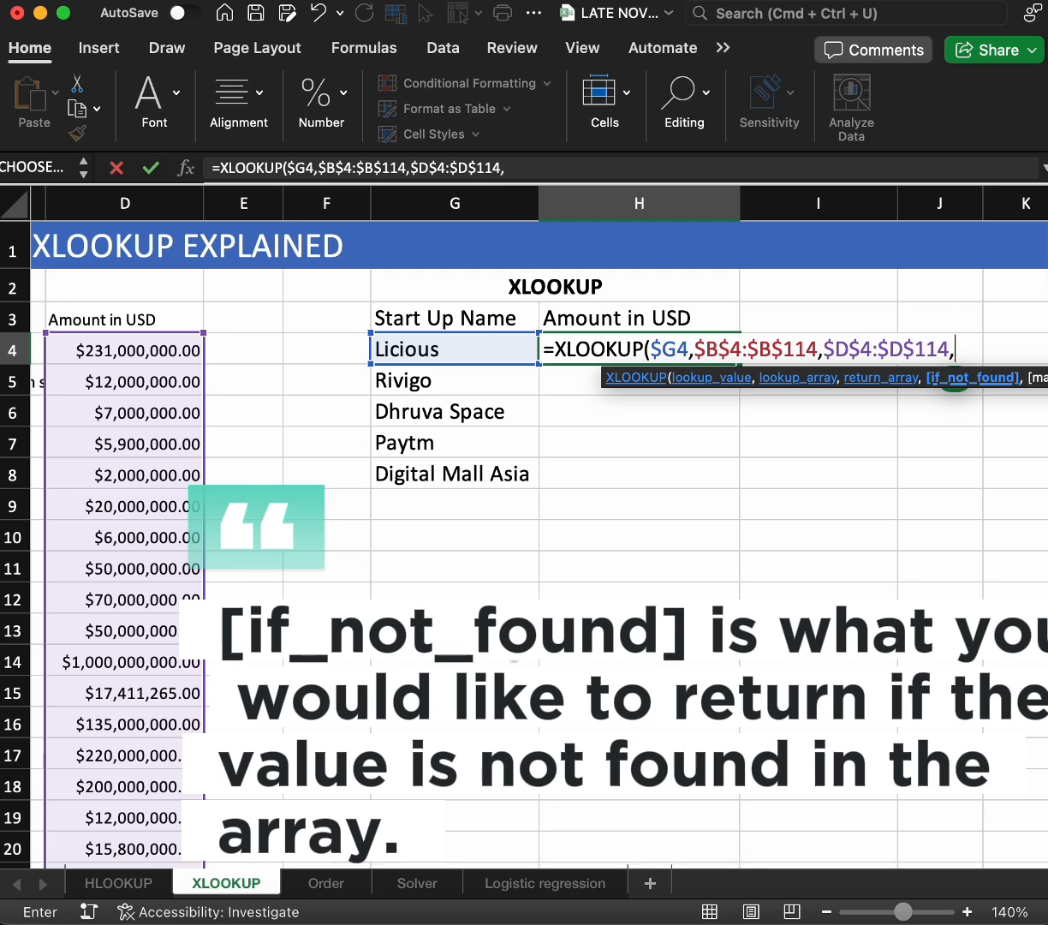
Set the if_not_found value to 0 and the match mode to 0 for exact match, and complete the XLOOKUP formula in H4
type("0")
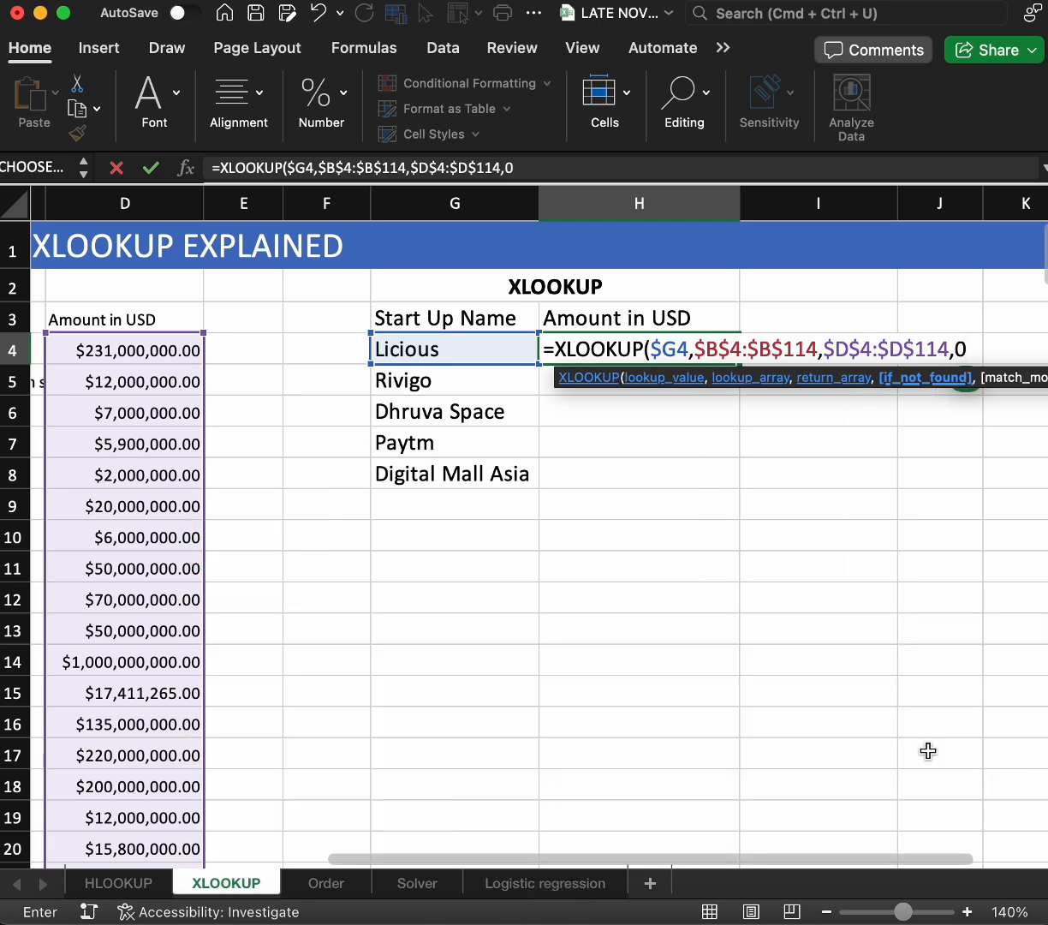
type(",")
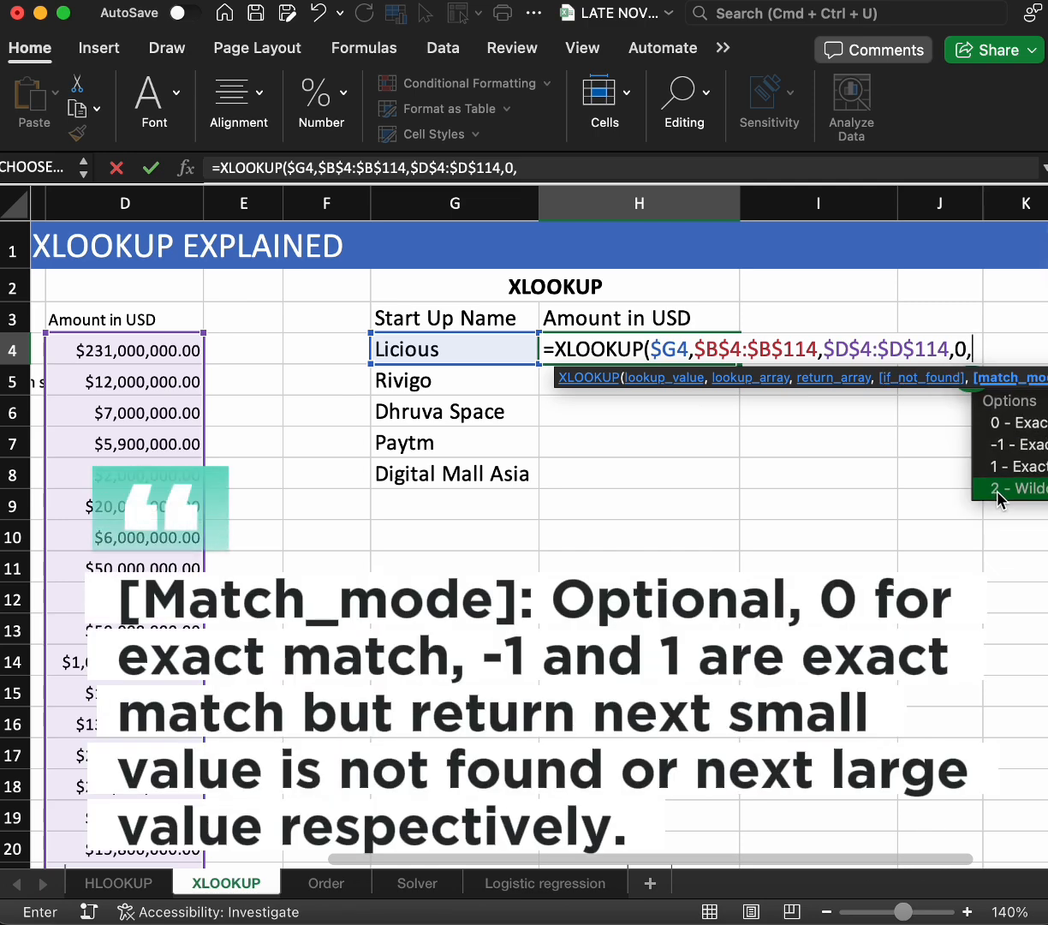
key("BackSpace")
key("BackSpace")
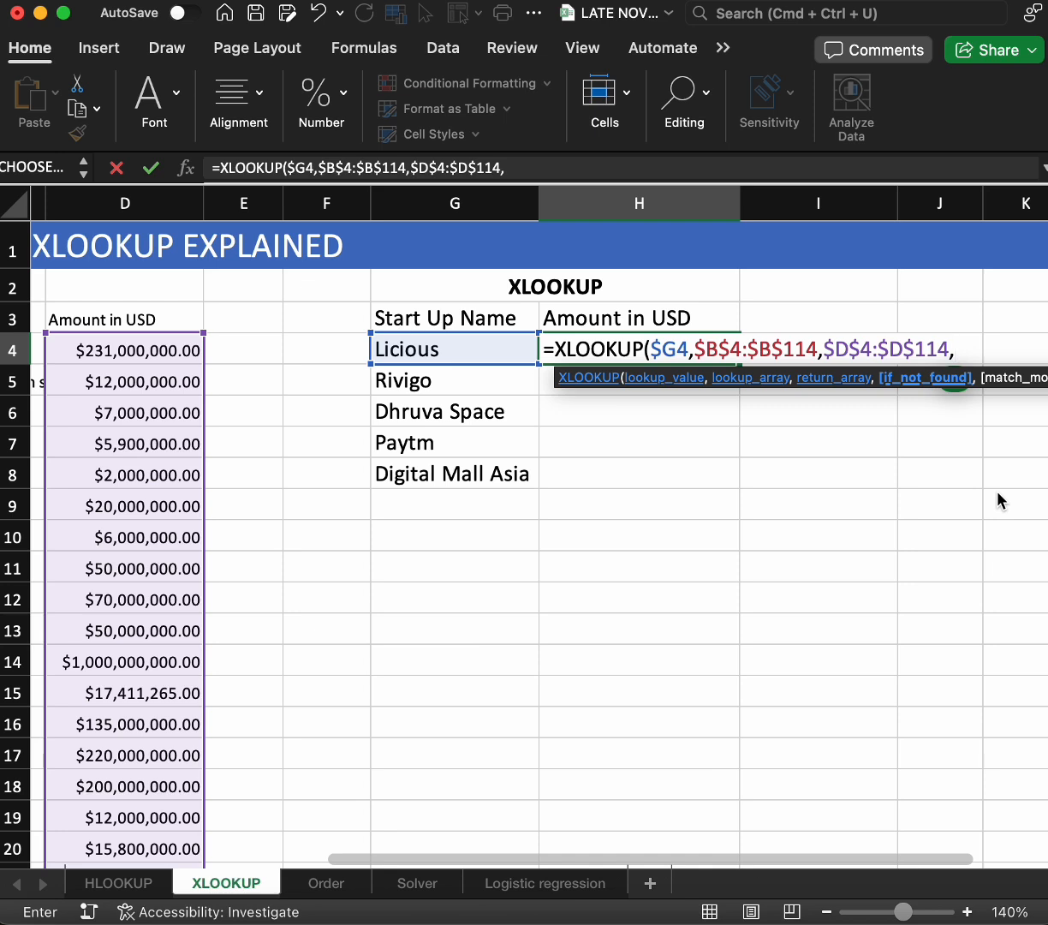
type("0,0")
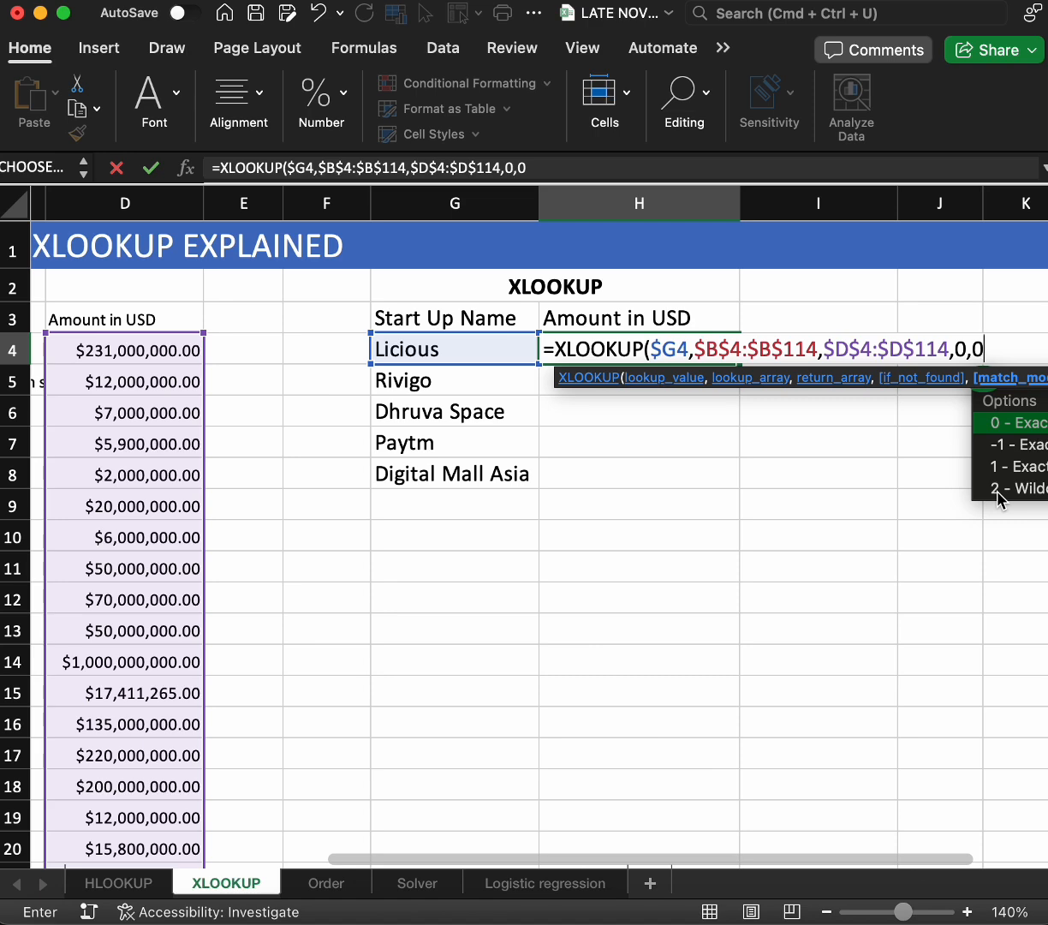
type(")")
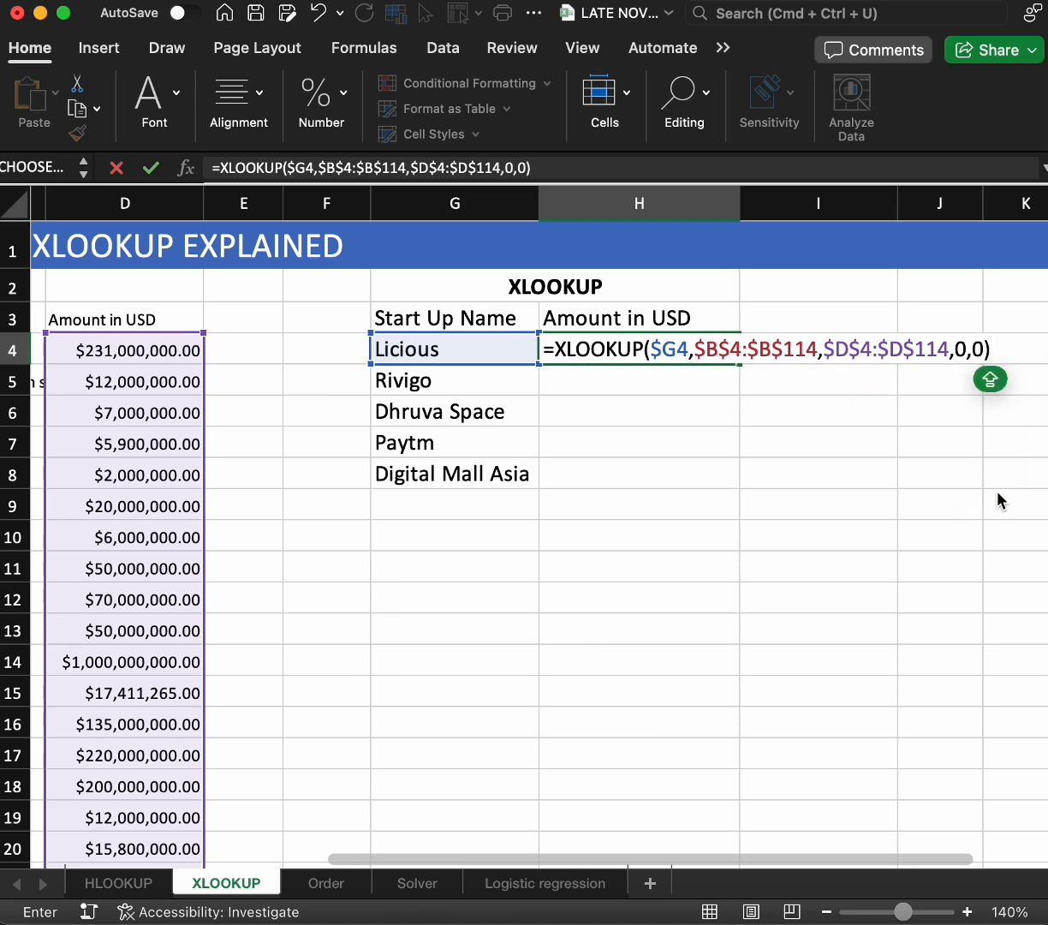
key("Return")
Fill the XLOOKUP formula from H4 down through H8 for the remaining startups
left_click(728, 346)
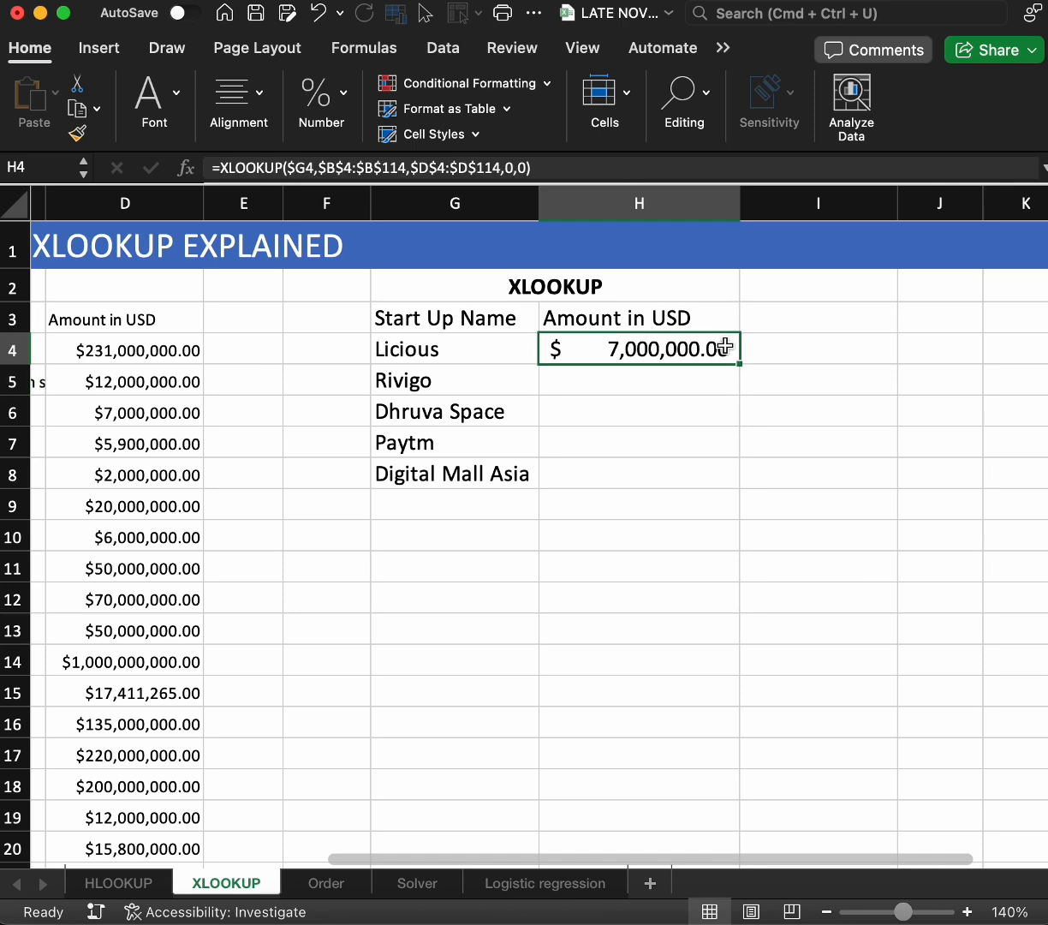
double_click(748, 364)
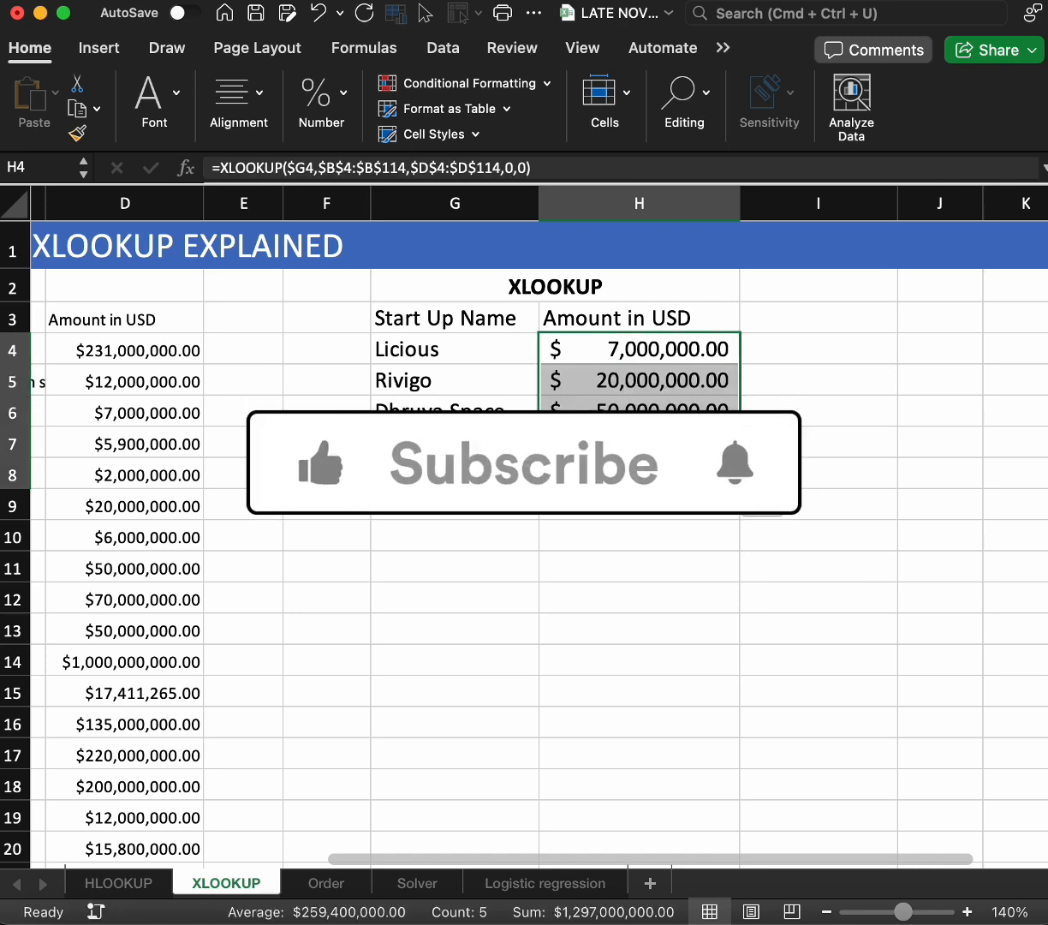